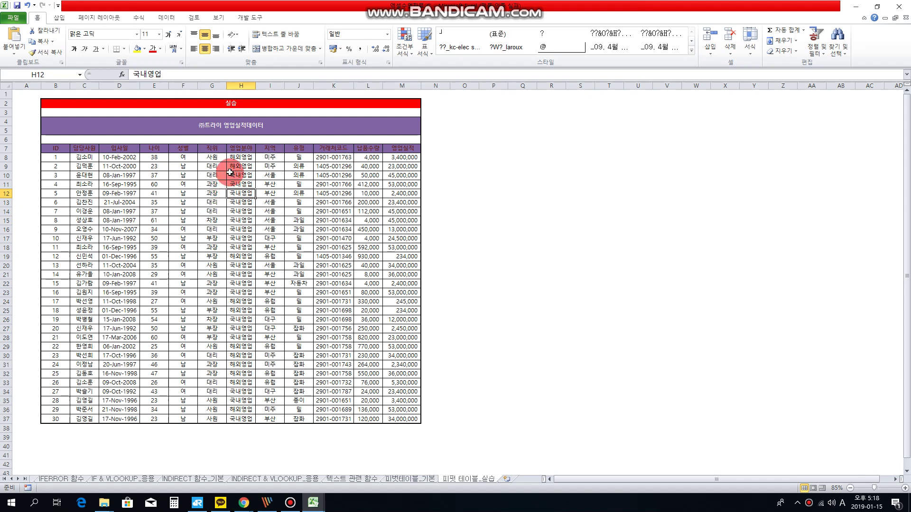
drag(67, 149, 406, 419)
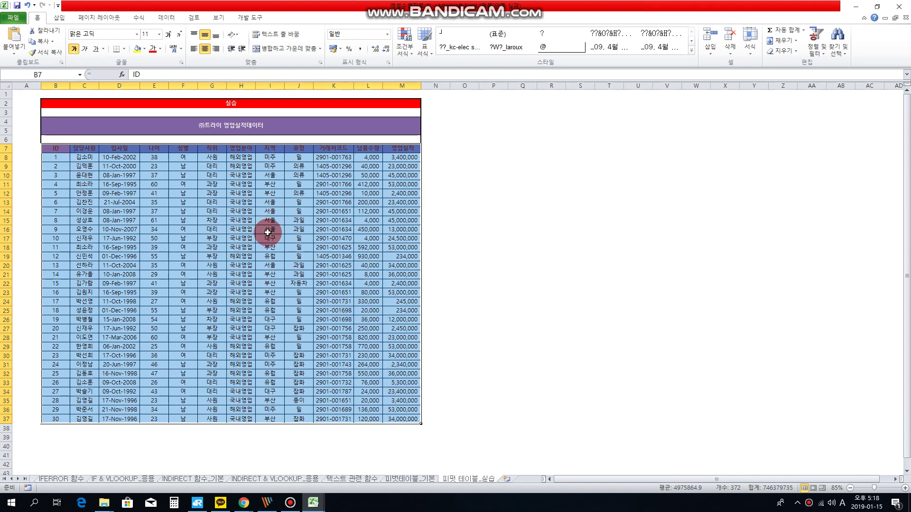
click(191, 196)
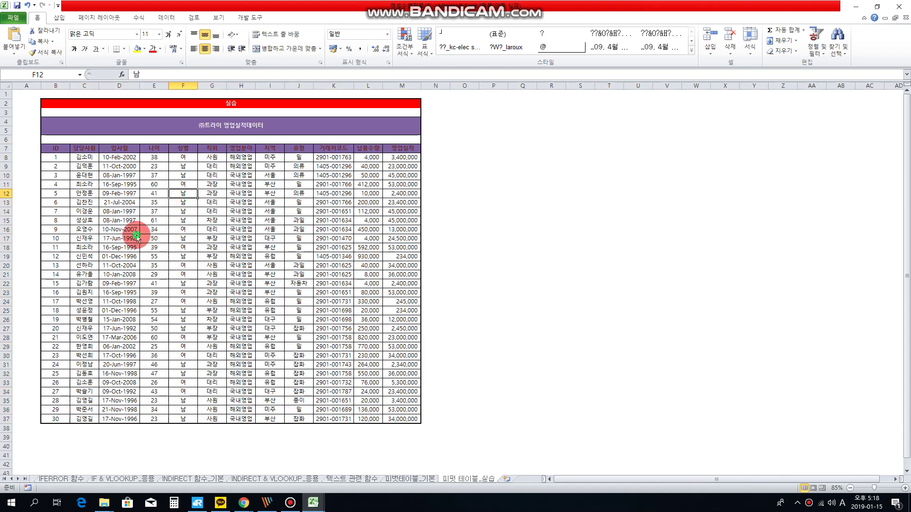
click(268, 266)
click(121, 283)
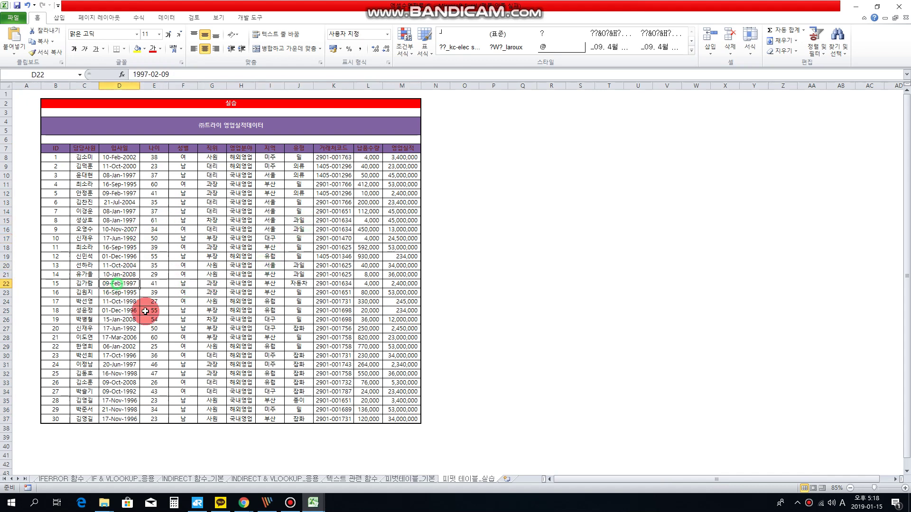
click(209, 329)
click(298, 265)
Create a pivot table from the sales data table B7:M37 on a new worksheet.
click(347, 220)
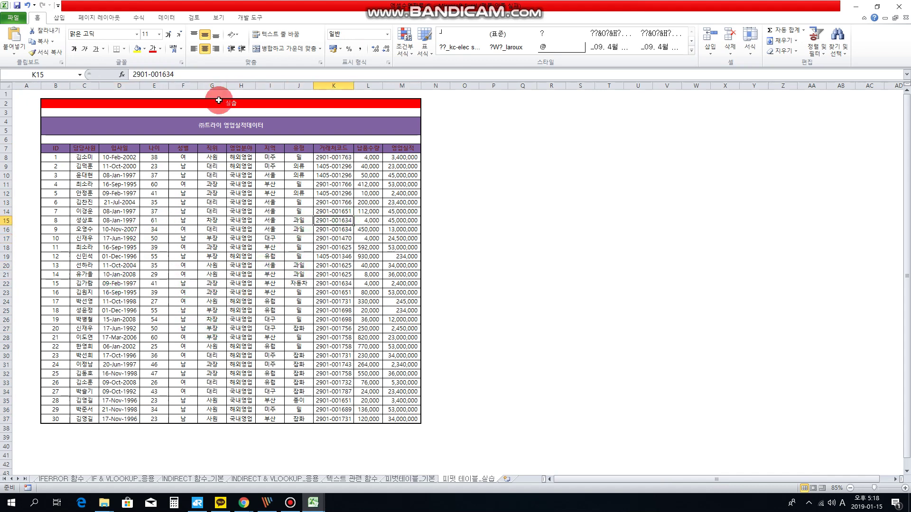
click(59, 17)
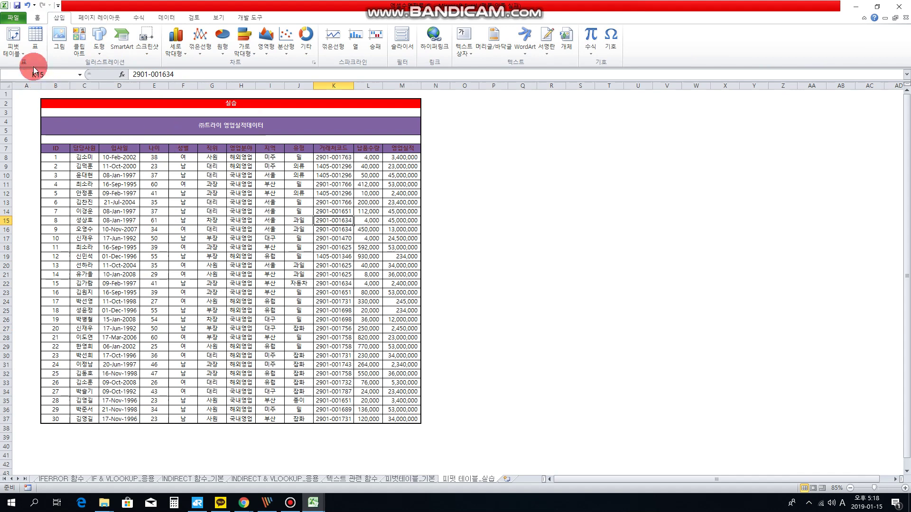
click(15, 41)
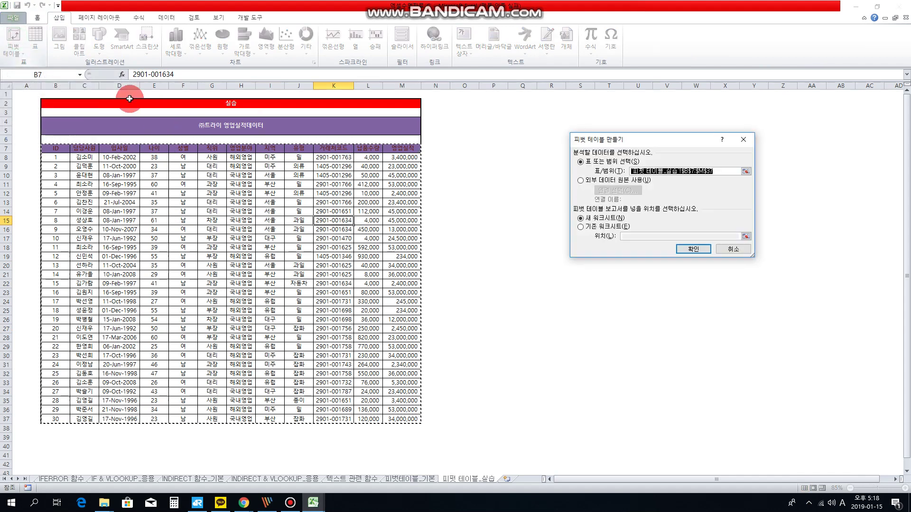
drag(602, 140, 466, 169)
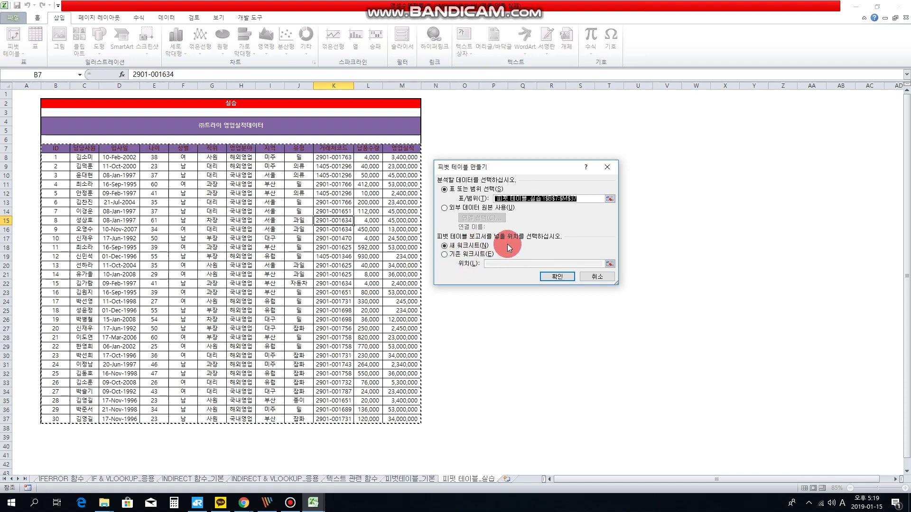
click(551, 276)
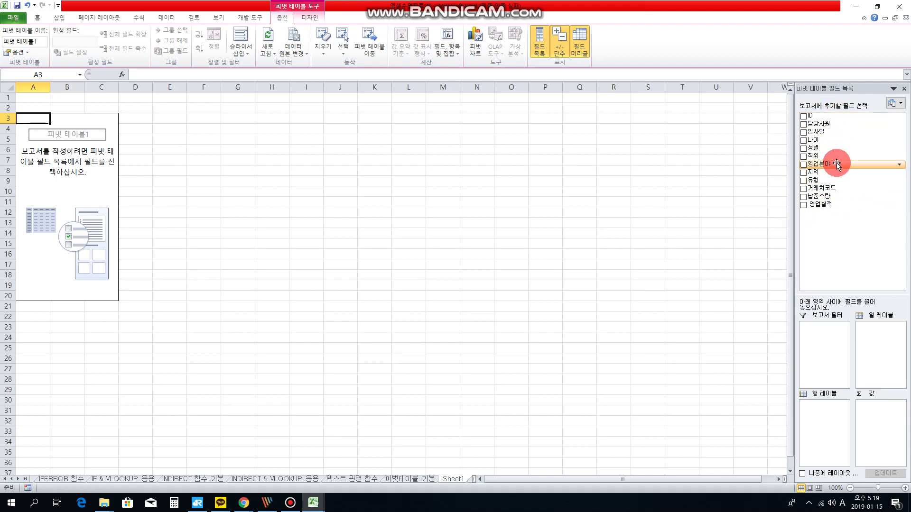
Compare the source table's column headers in row 7 with the pivot table's field list.
key(ctrl+Page_Down)
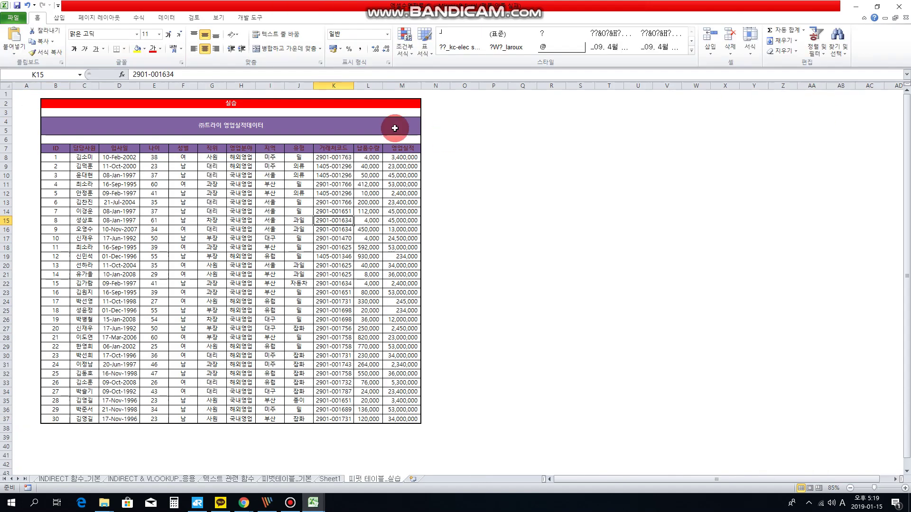
drag(60, 150, 398, 151)
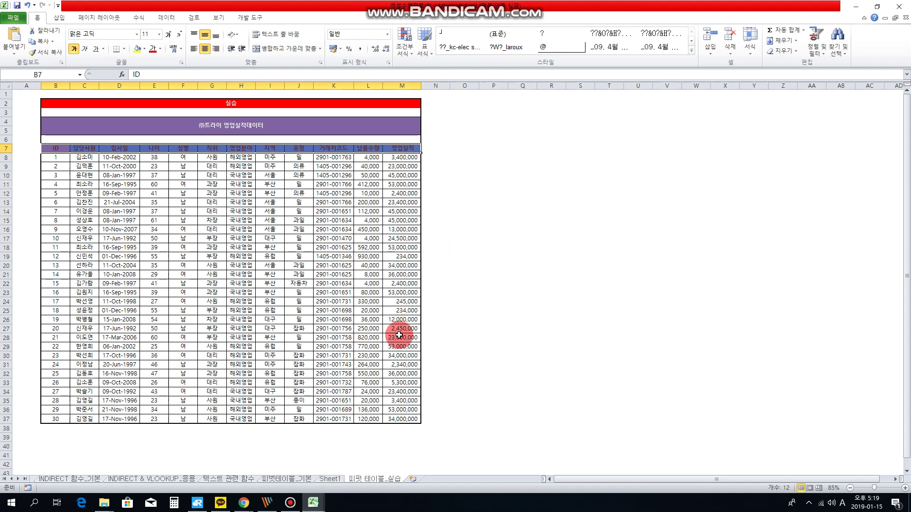
key(ctrl+Page_Up)
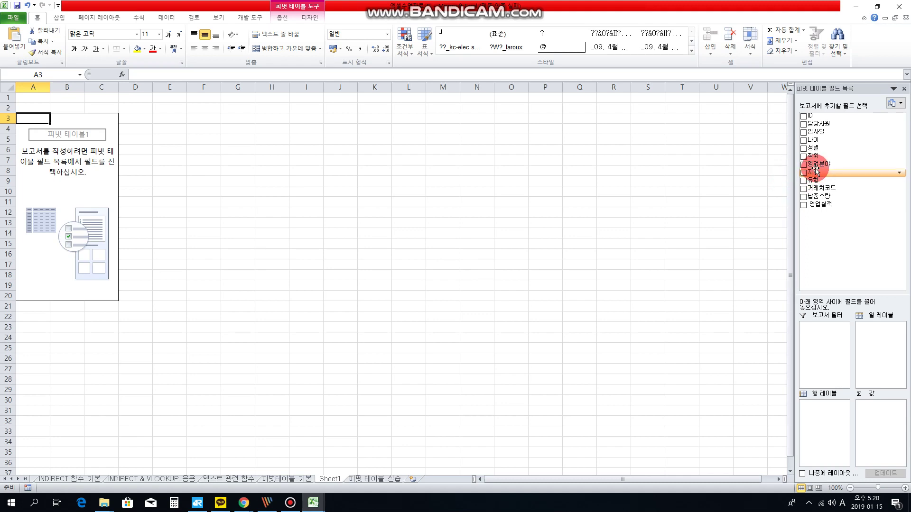
Lay out the pivot table with 지역 as columns, 유형 as rows, and 납품수량 and 영업실적 as values.
drag(814, 176, 853, 318)
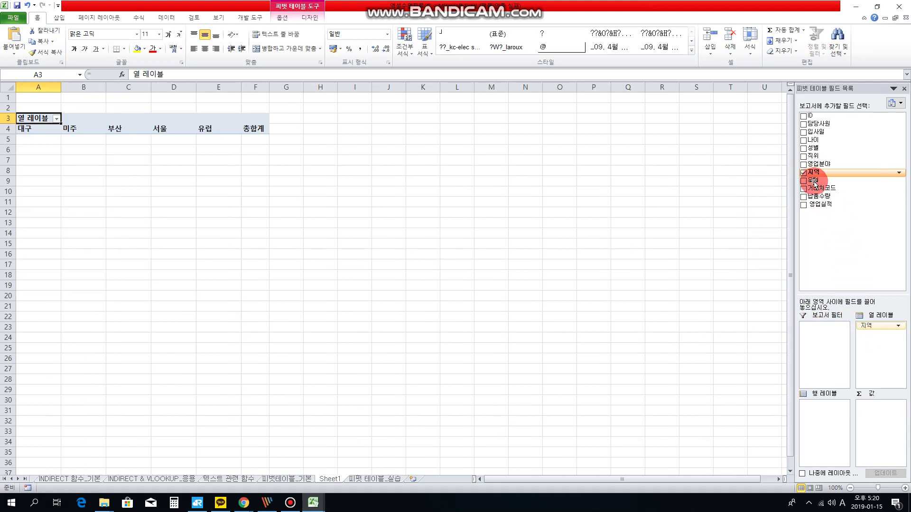
drag(816, 181, 798, 410)
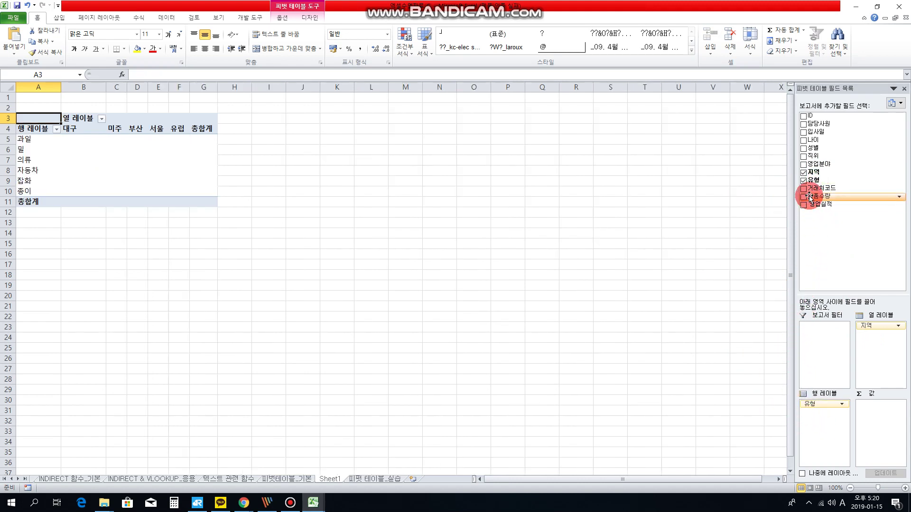
drag(814, 196, 870, 421)
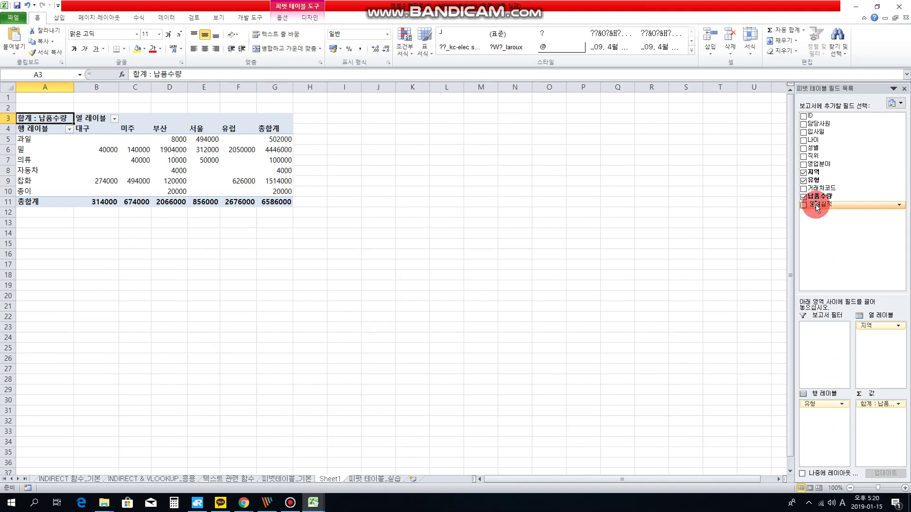
drag(816, 208, 877, 432)
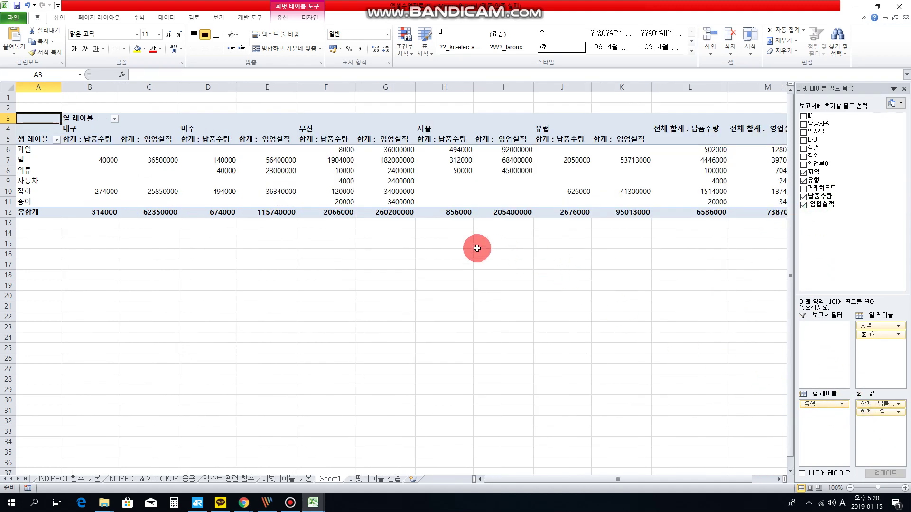
Examine the 납품수량 and 영업실적 figures per 유형 for 대구 in the pivot table.
scroll(123, 180, up, 3)
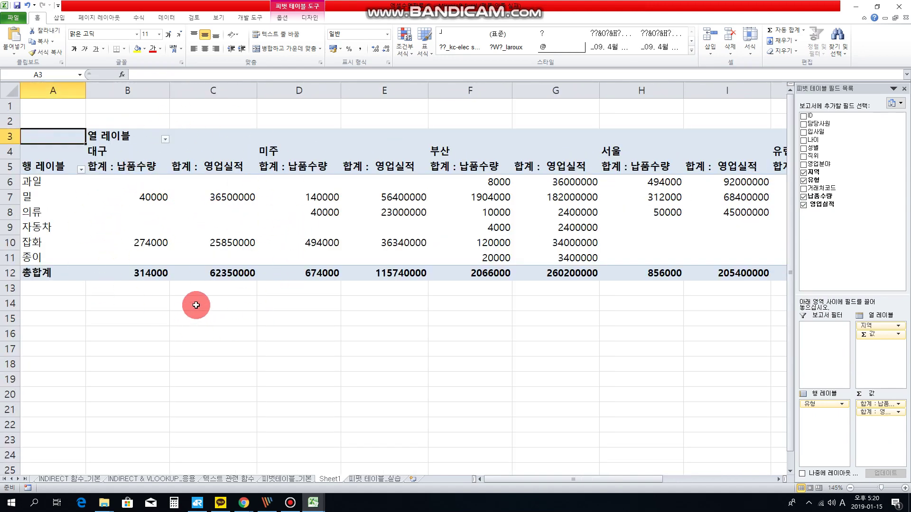
click(156, 198)
click(159, 231)
click(166, 243)
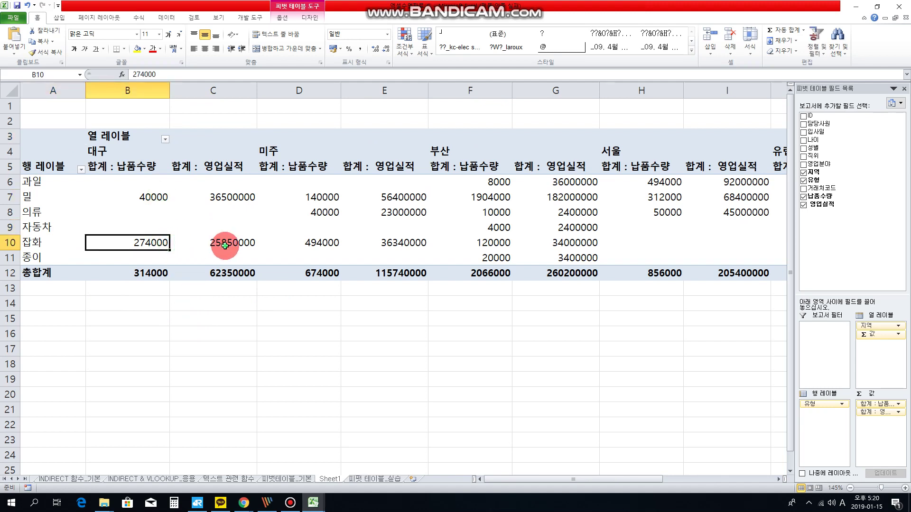
click(224, 244)
click(225, 196)
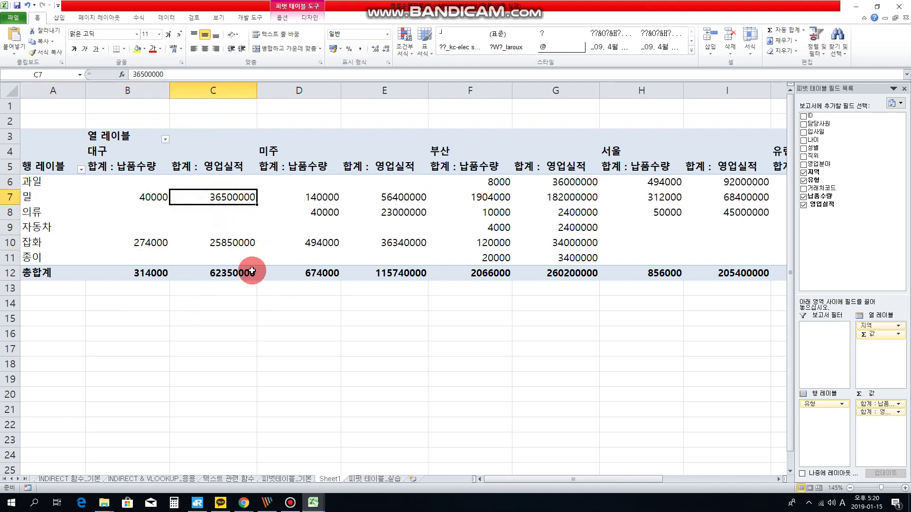
click(44, 132)
drag(44, 132, 195, 270)
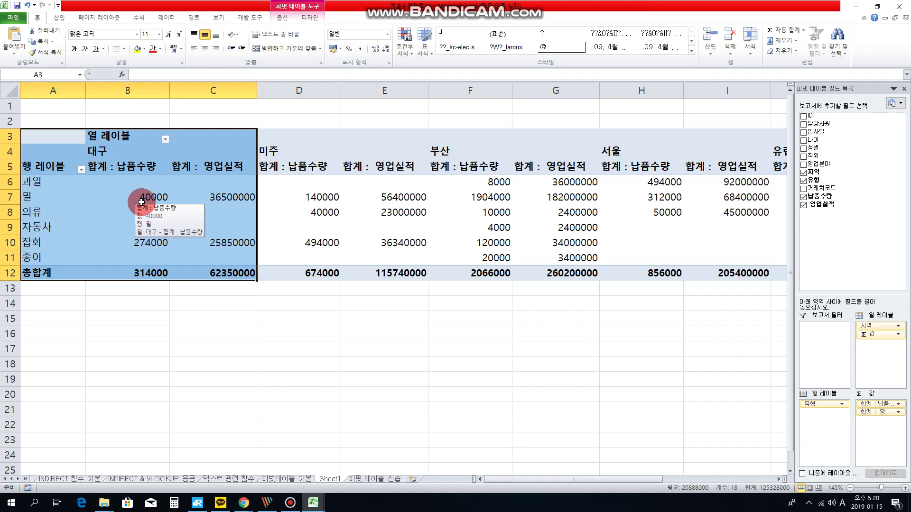
Turn on filtering for the source data on the 피벗 테이블_실습 sheet and show only 대구 in the 지역 column.
key(ctrl+Page_Down)
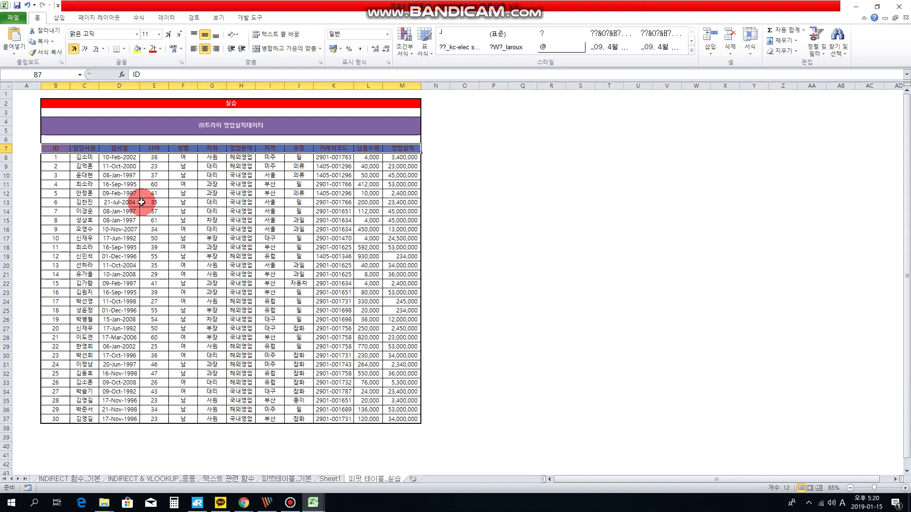
key(ctrl+shift+l)
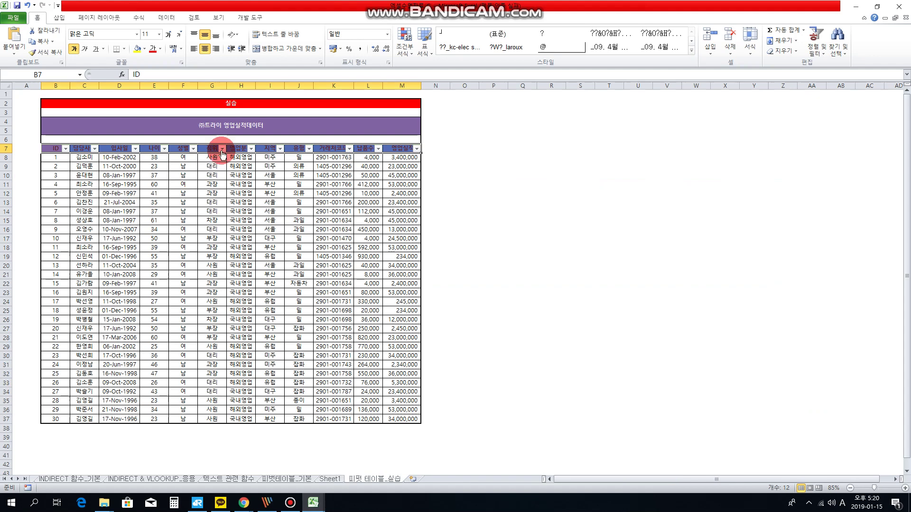
click(279, 148)
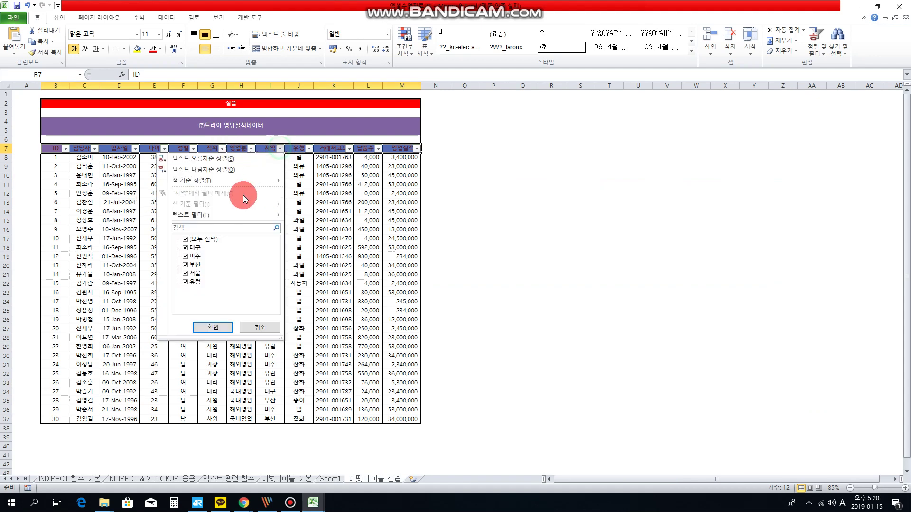
click(195, 238)
click(192, 247)
click(221, 328)
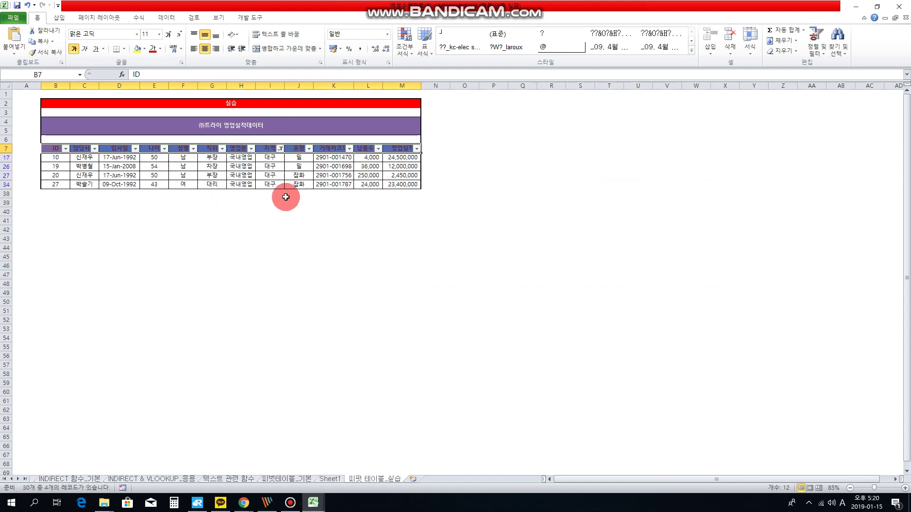
Filter the 유형 column of the source data to show only 밀.
click(309, 149)
click(227, 240)
click(214, 256)
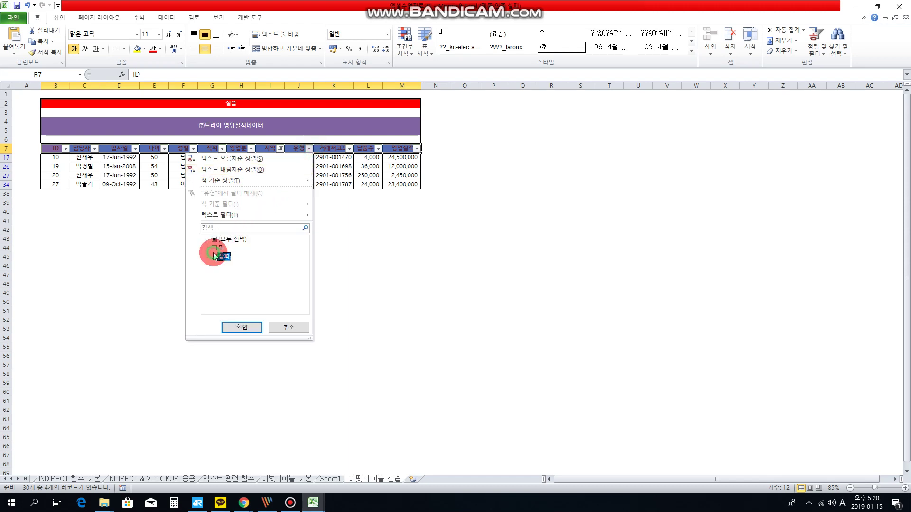
click(219, 257)
click(215, 248)
click(241, 327)
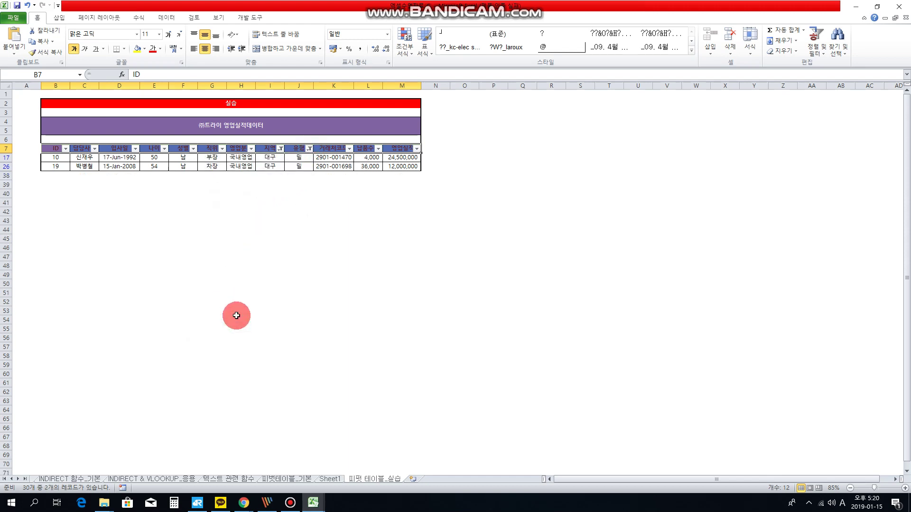
Compare the 납품수량 total of the filtered 대구 밀 rows with the matching pivot table cell on Sheet1.
scroll(244, 237, up, 3)
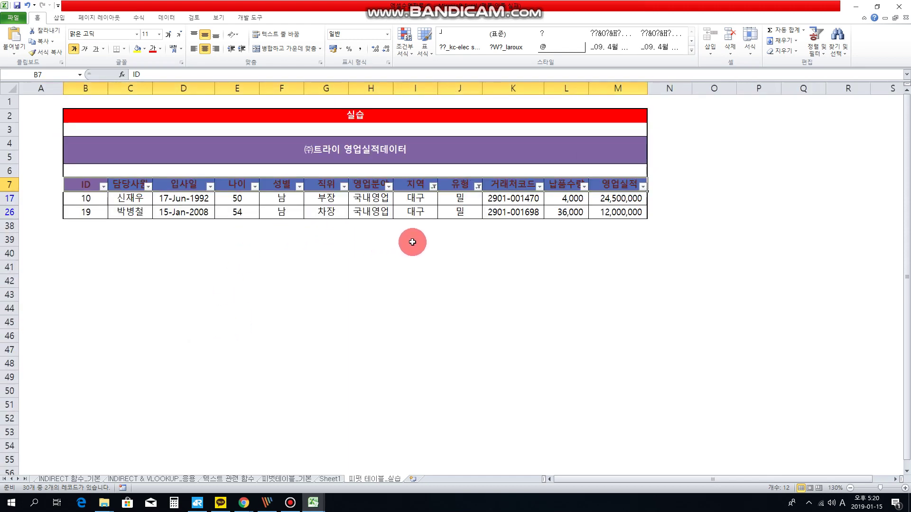
drag(564, 198, 564, 211)
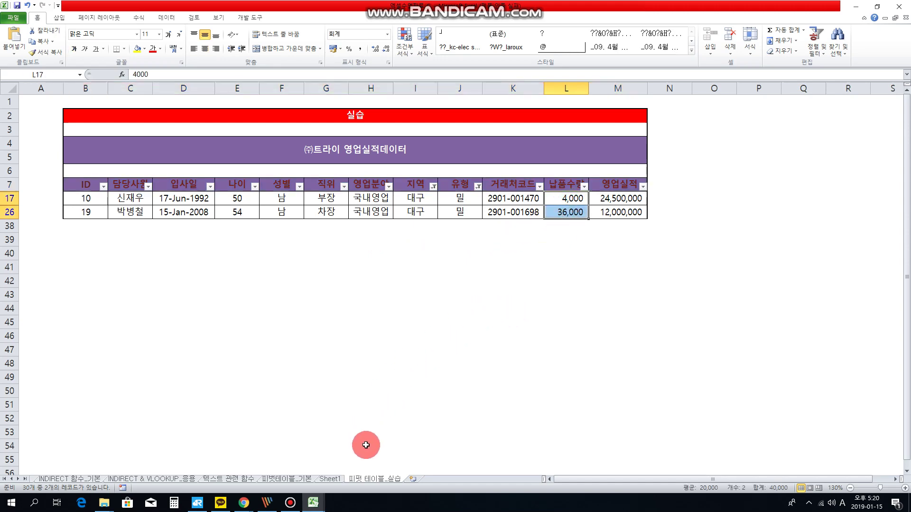
key(ctrl+Page_Up)
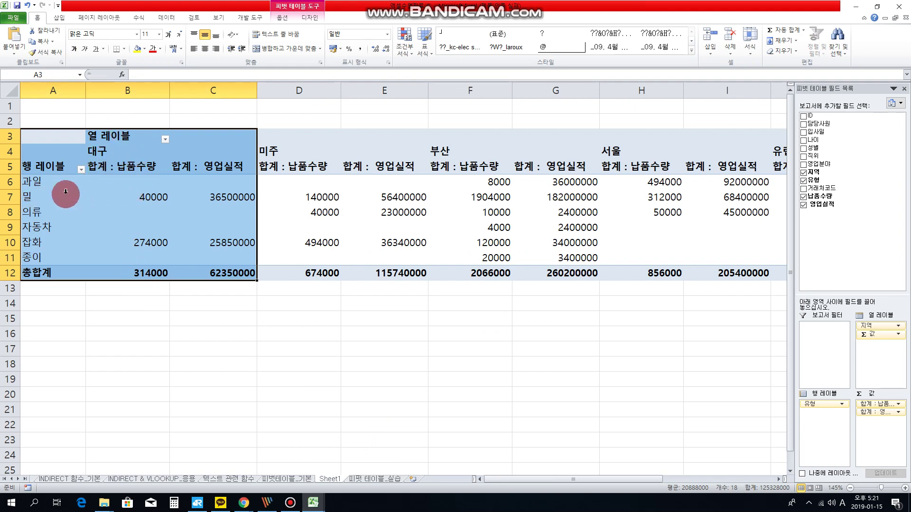
click(133, 199)
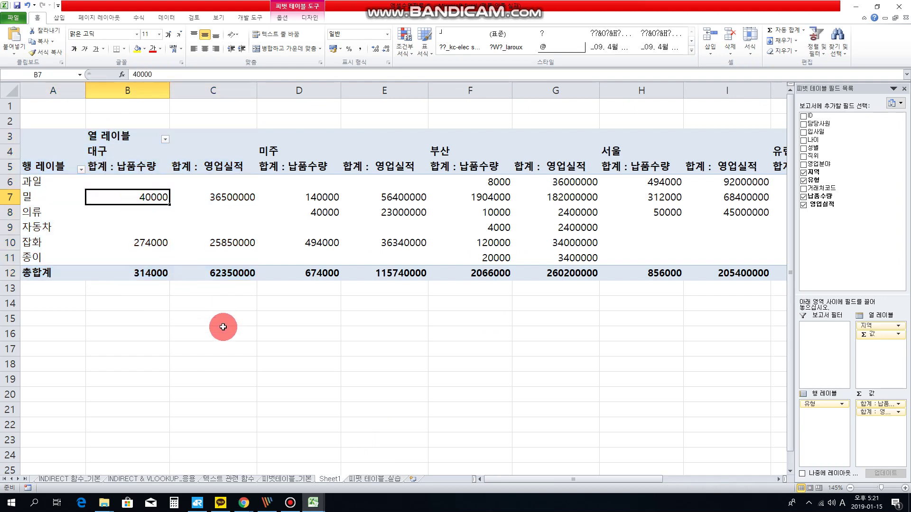
click(365, 479)
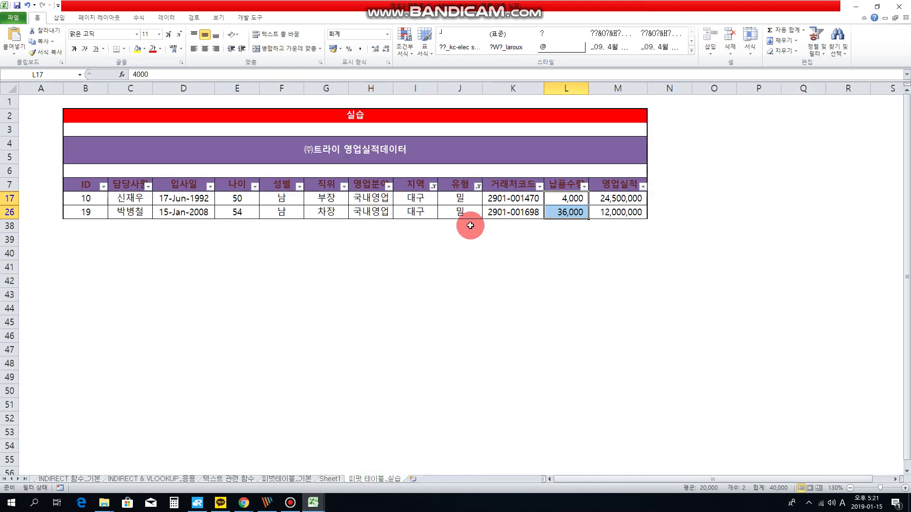
click(332, 479)
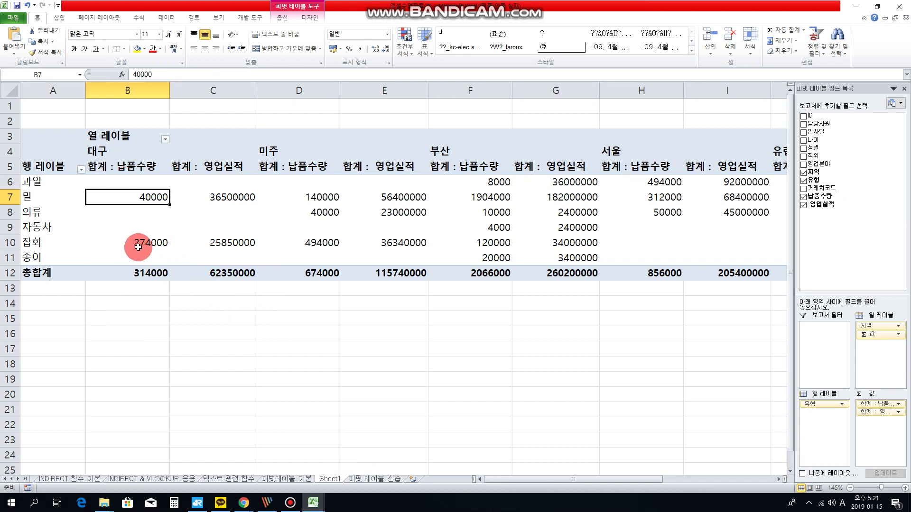
Change the pivot table's 납품수량 values to be summarized by 개수 (count).
click(121, 166)
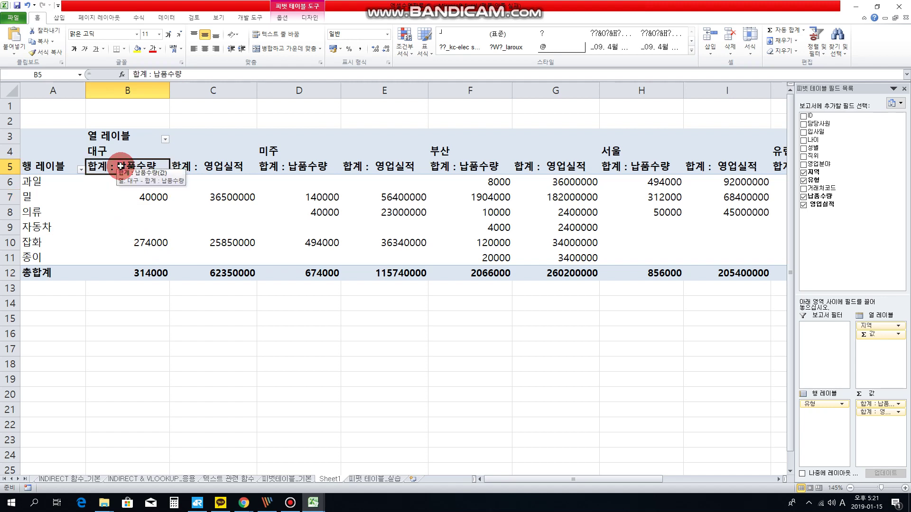
right_click(104, 169)
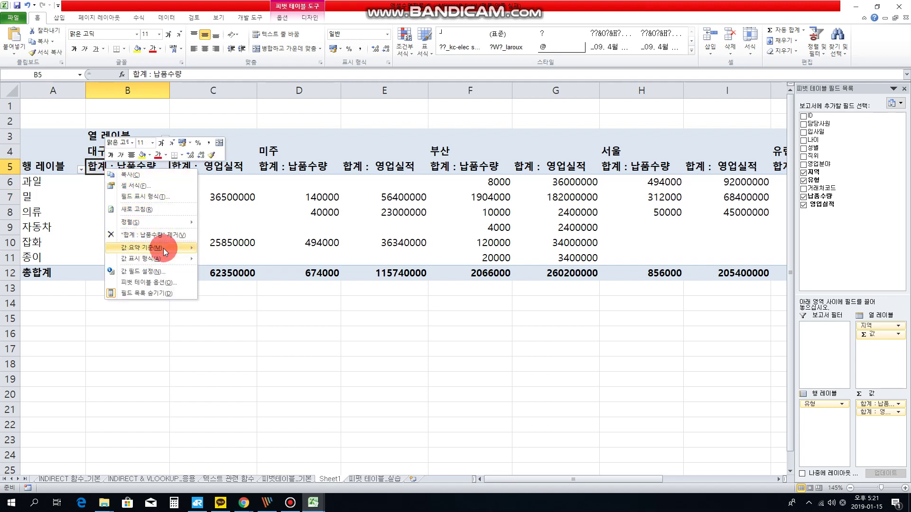
mouse_move(163, 249)
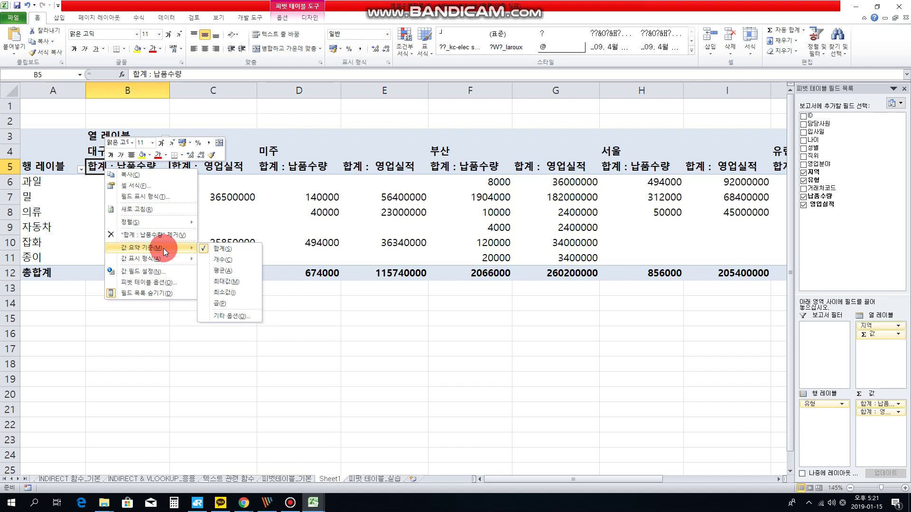
click(235, 261)
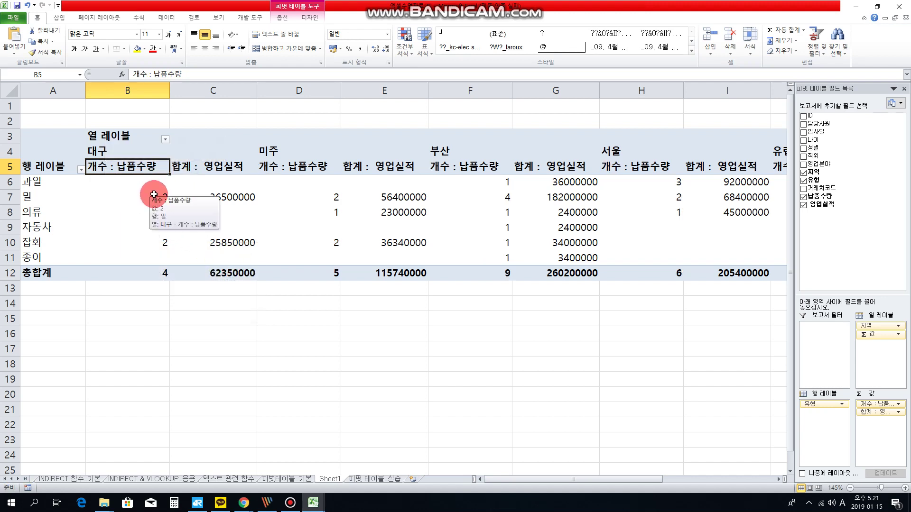
Compare the pivot table's 대구 밀 납품수량 count with the filtered rows on the 피벗 테이블_실습 sheet.
double_click(154, 194)
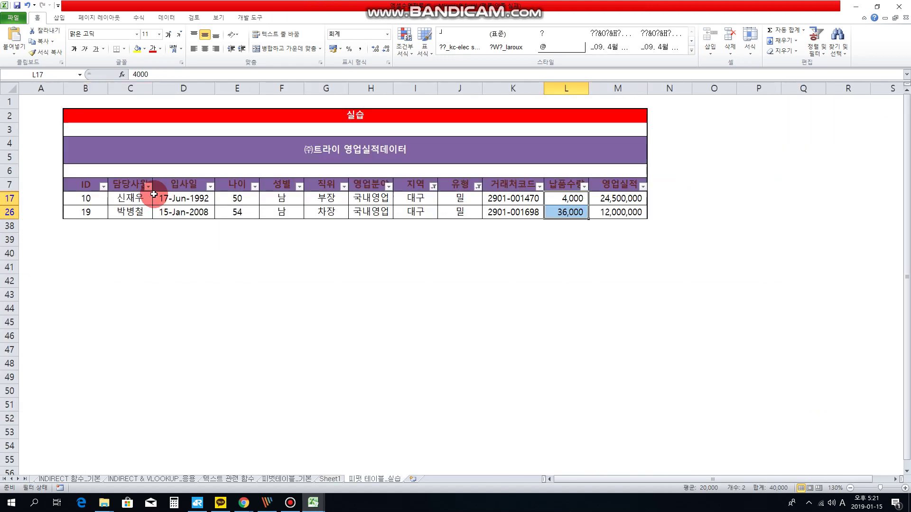
key(ctrl+Page_Up)
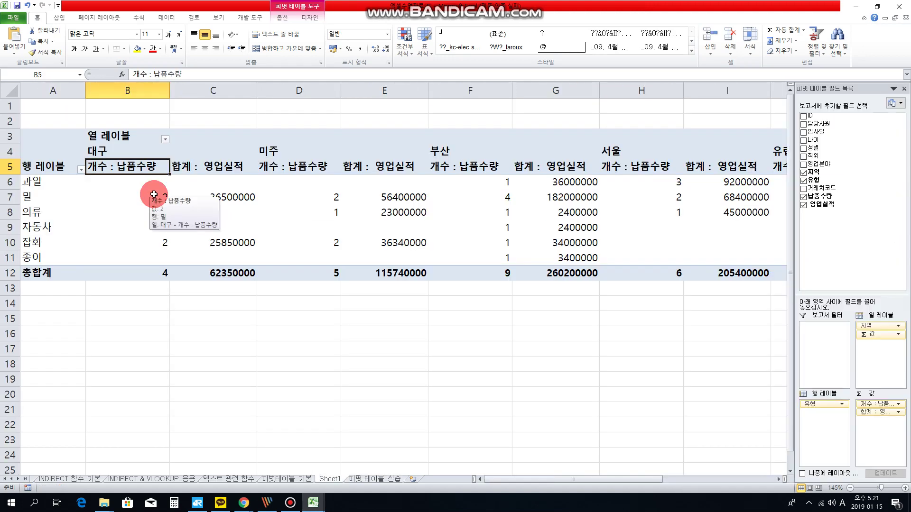
Review the summary functions offered for the 납품수량 values and restore their summary to 합계 (sum).
mouse_move(154, 181)
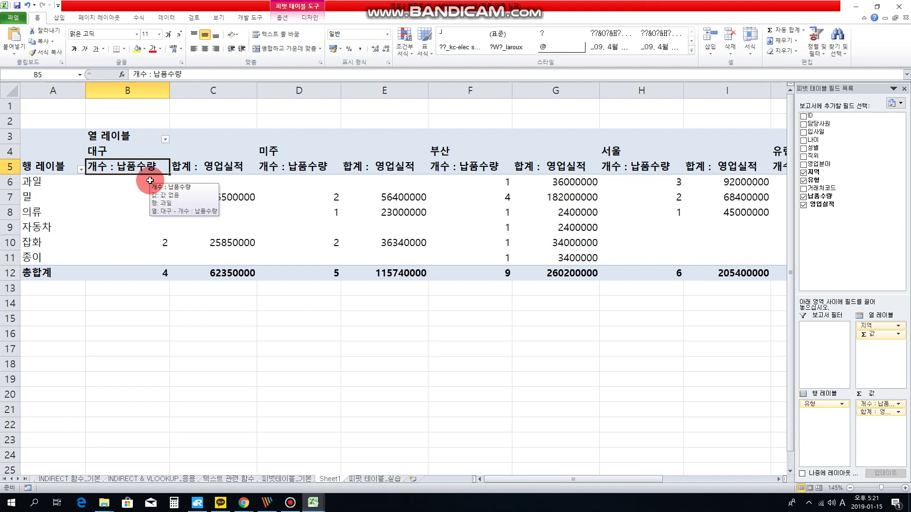
right_click(144, 168)
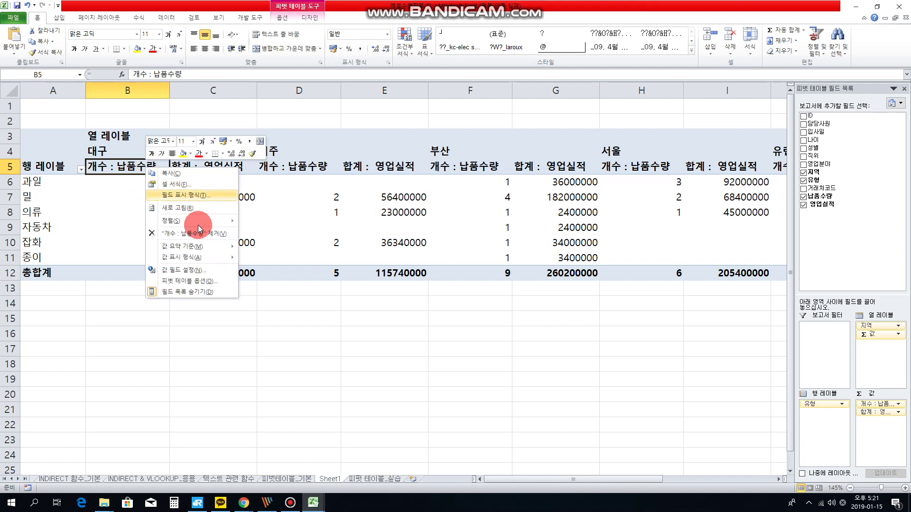
mouse_move(203, 246)
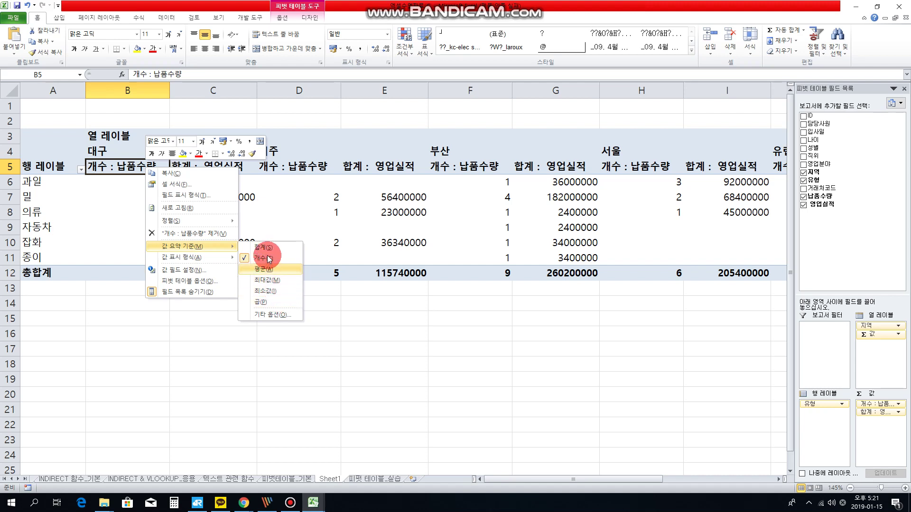
click(320, 307)
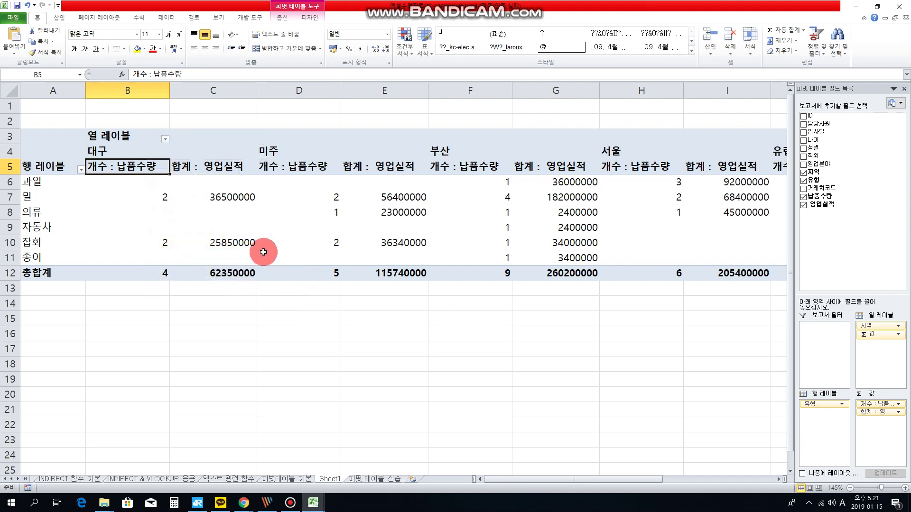
Show the pivot table's 납품수량 values as 총합계 비율 (percentage of grand total).
right_click(153, 171)
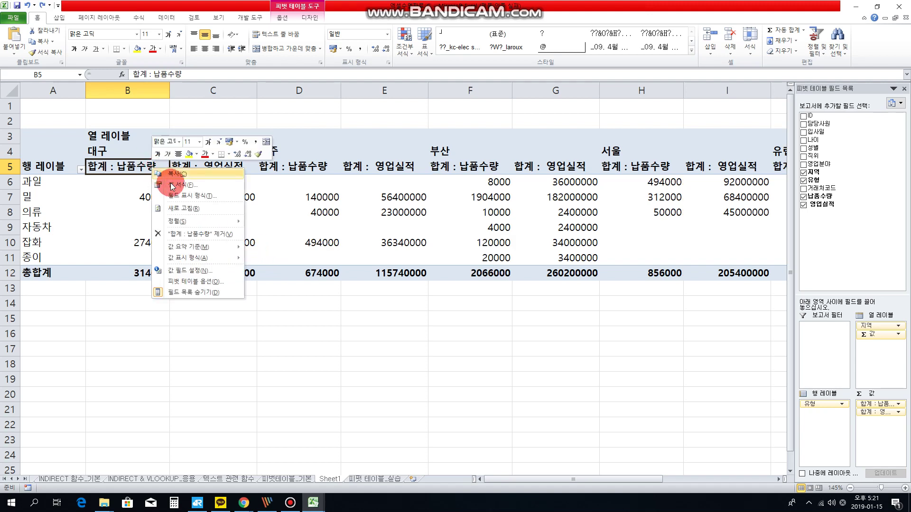
click(225, 247)
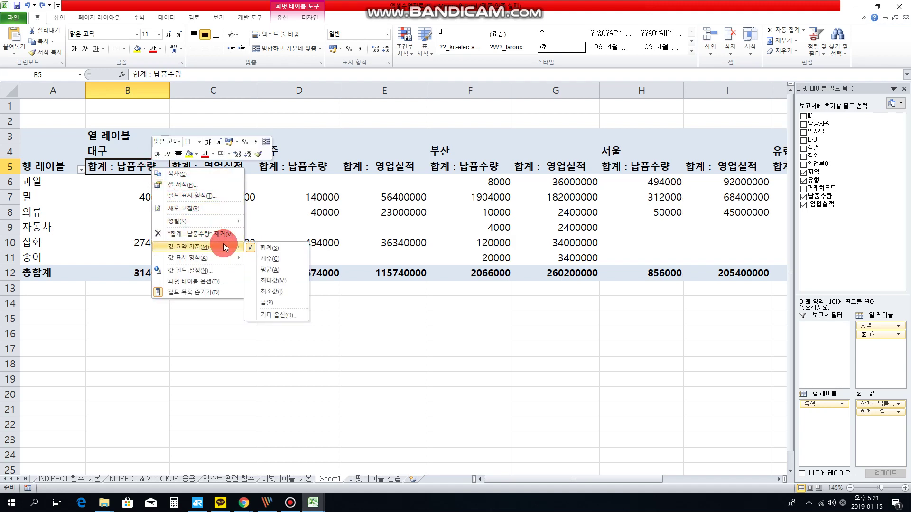
mouse_move(228, 255)
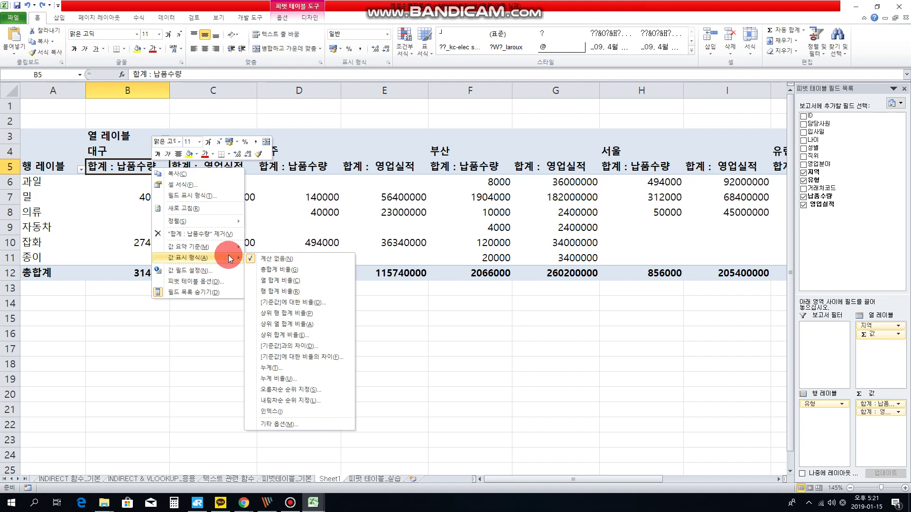
click(286, 268)
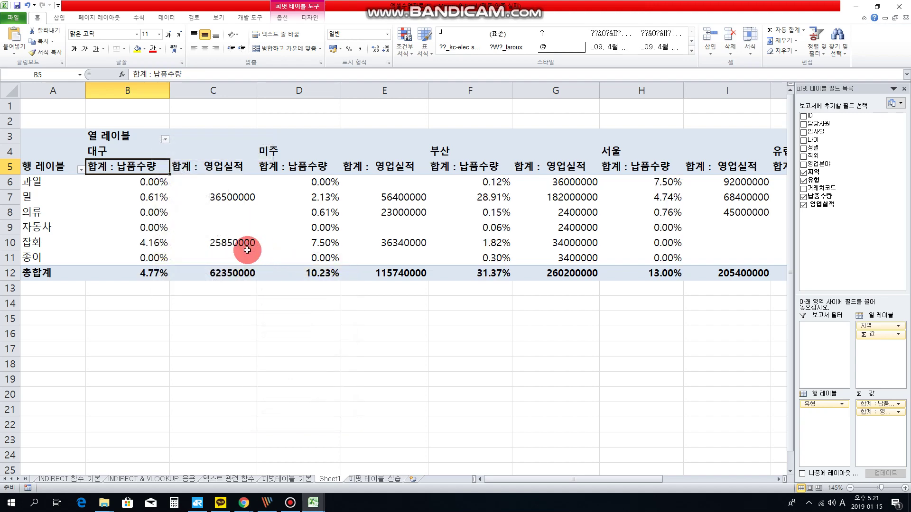
Highlight the 대구 밀 납품수량 cell B7 with a yellow fill.
click(152, 200)
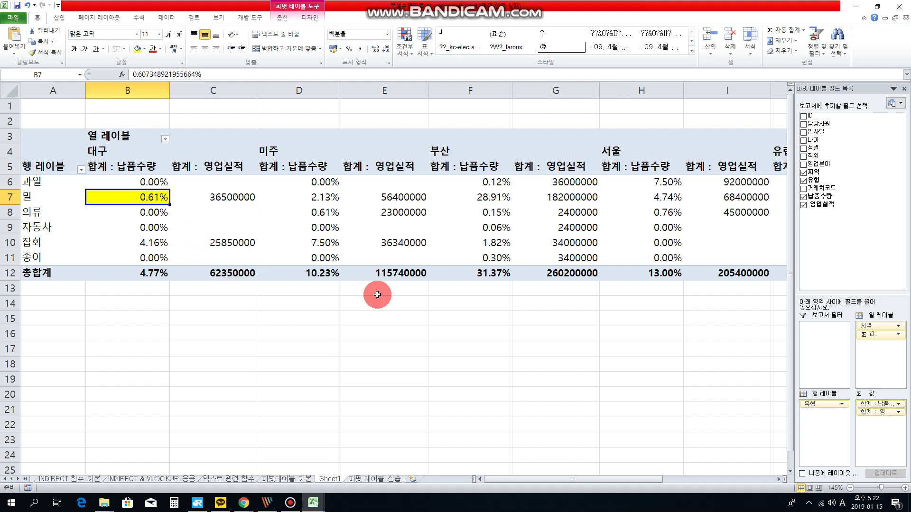
click(272, 218)
click(229, 217)
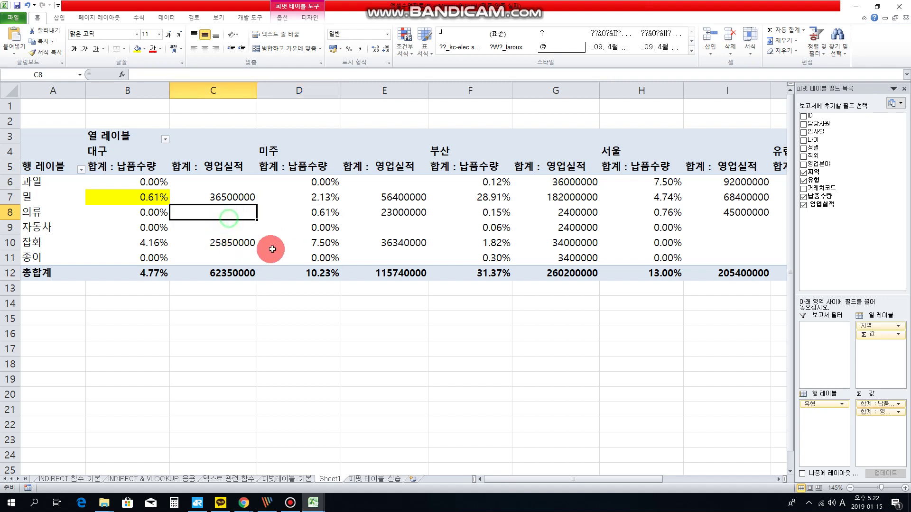
click(346, 244)
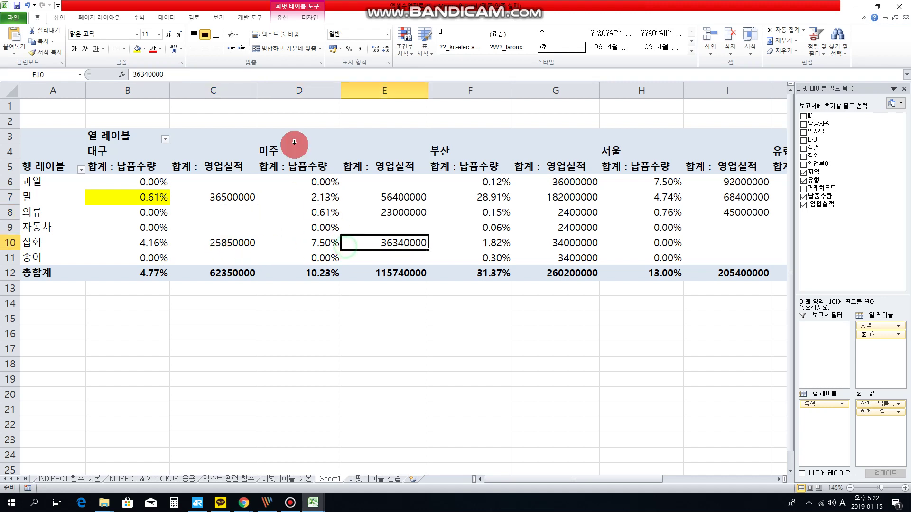
Start a new calculated field for the pivot table and name it 단가.
click(282, 18)
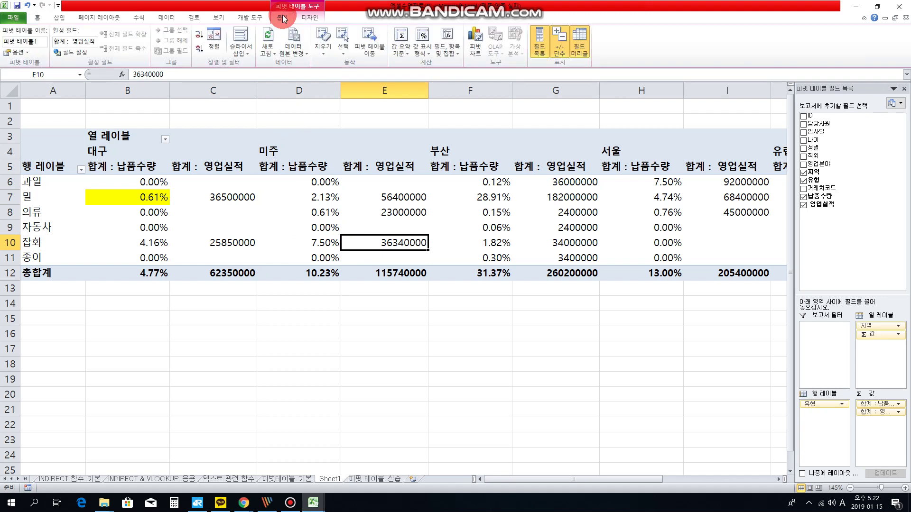
click(451, 48)
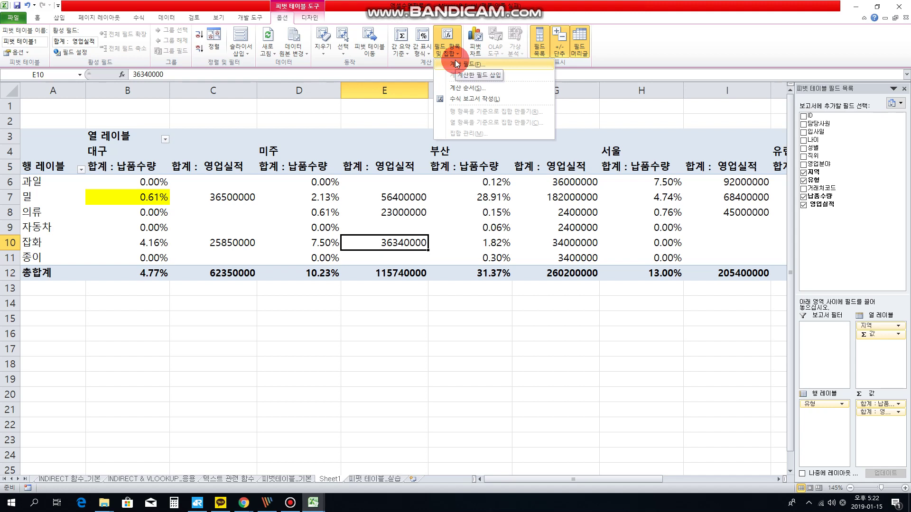
click(456, 64)
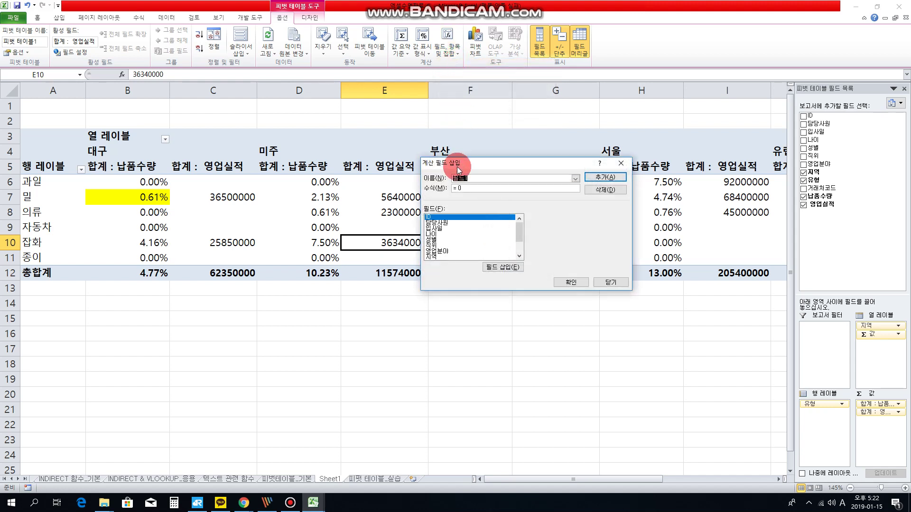
drag(463, 162, 394, 276)
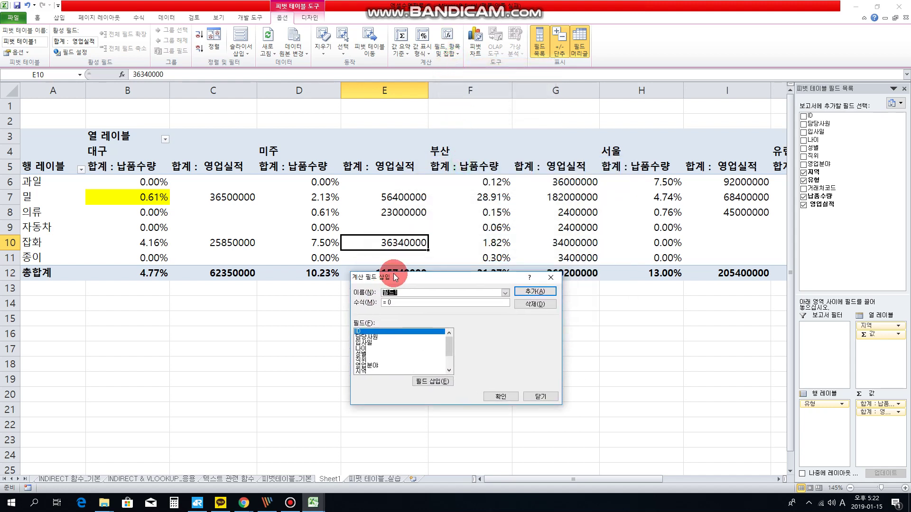
text(akwls)
key(BackSpace)
key(BackSpace)
key(BackSpace)
key(BackSpace)
key(BackSpace)
key(Hangul)
text(마)
Set the 단가 field's formula to 영업실적 divided by 납품수량 and insert it into the pivot table.
click(407, 302)
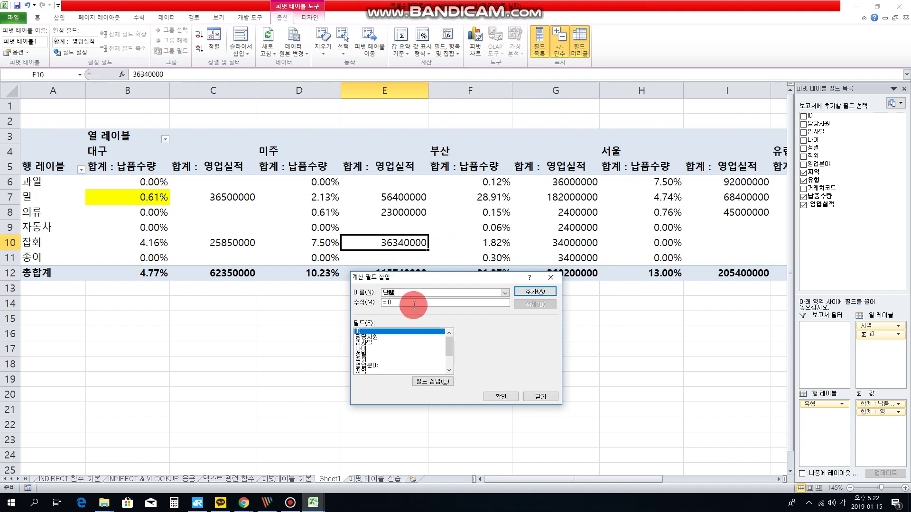
key(BackSpace)
key(BackSpace)
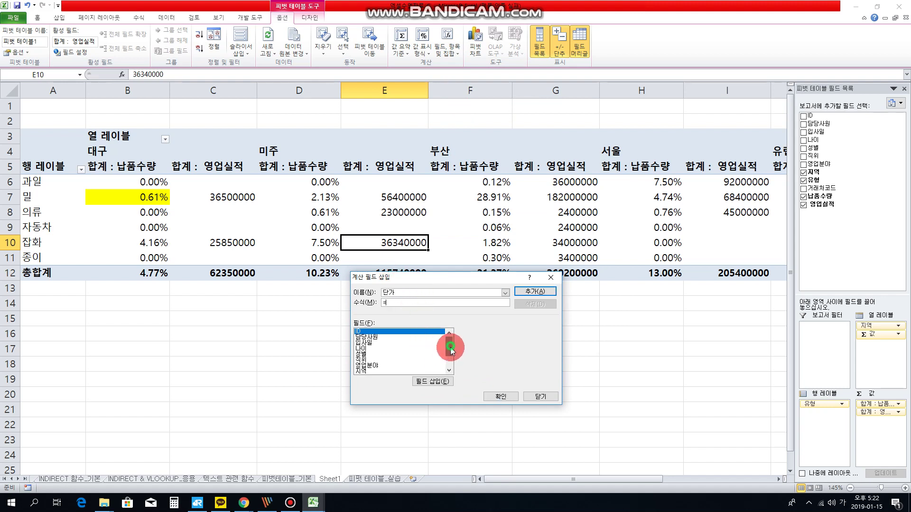
drag(449, 347, 409, 377)
double_click(386, 372)
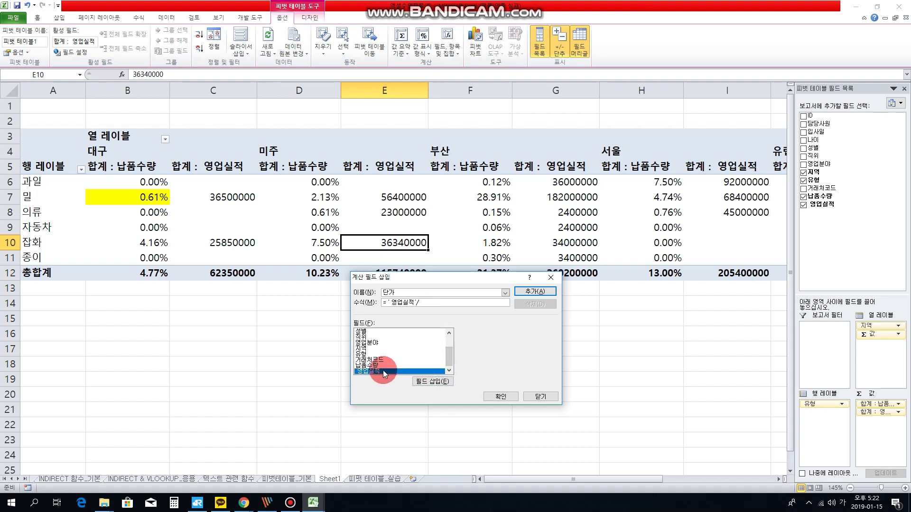
double_click(379, 366)
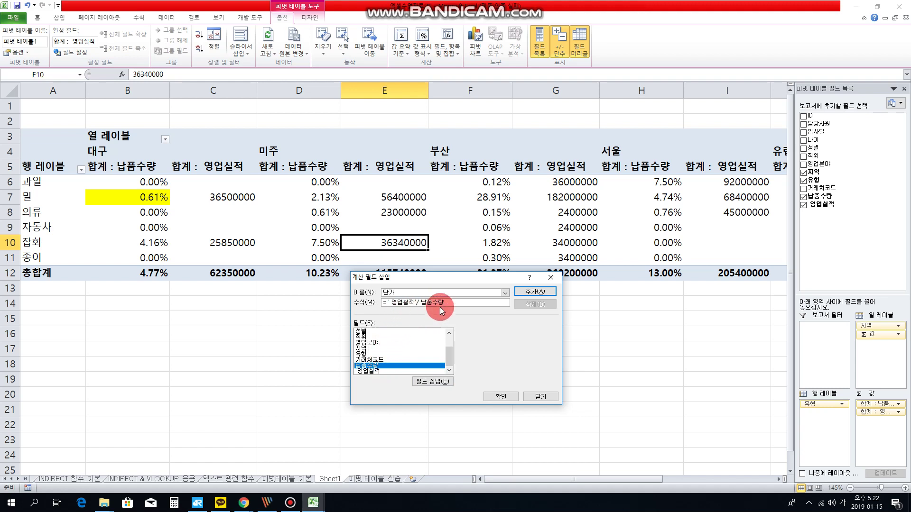
click(494, 387)
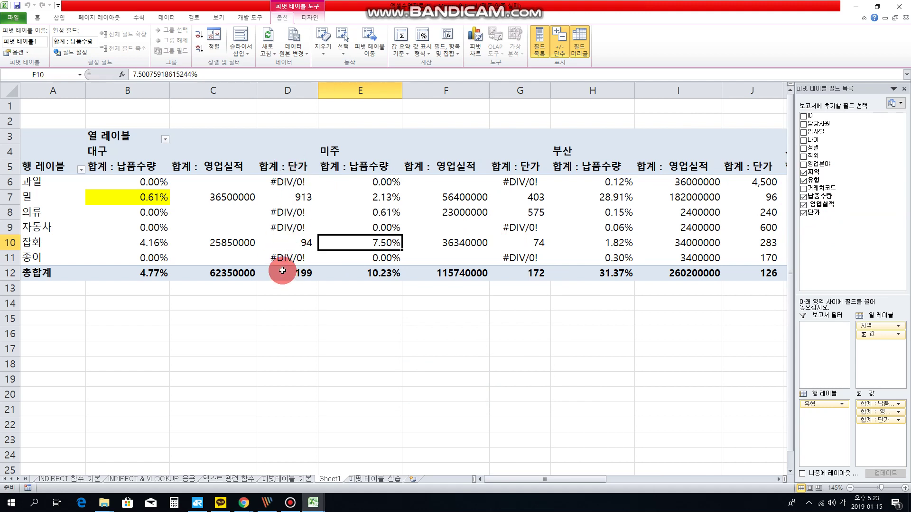
Check the 대구 밀 단가 value against the 납품수량 and 영업실적 of the filtered source rows.
click(285, 199)
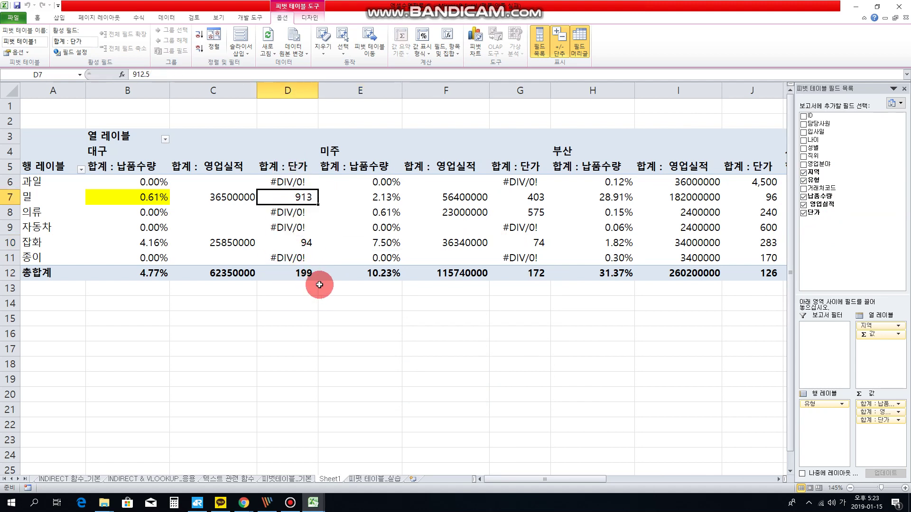
click(380, 479)
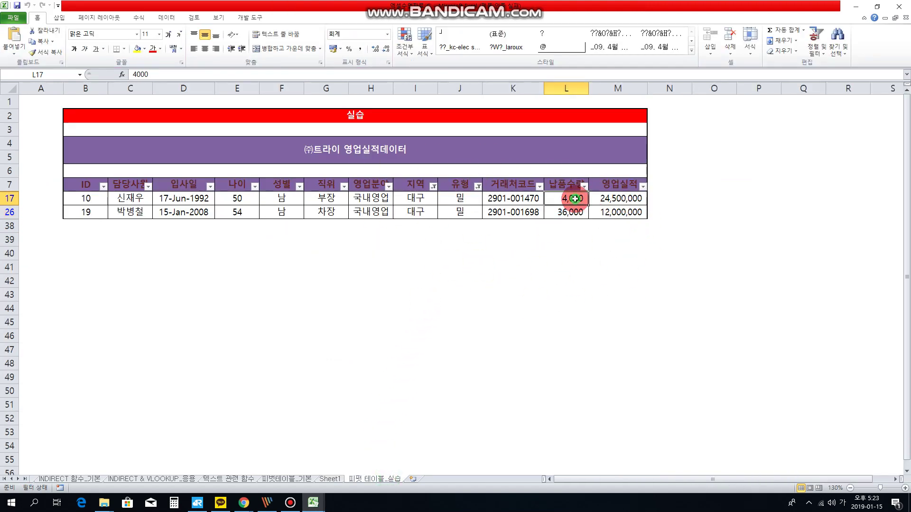
drag(575, 197, 617, 213)
Move the 납품수량 field of the Sheet1 pivot table from the values to the row labels, below 유형.
click(330, 479)
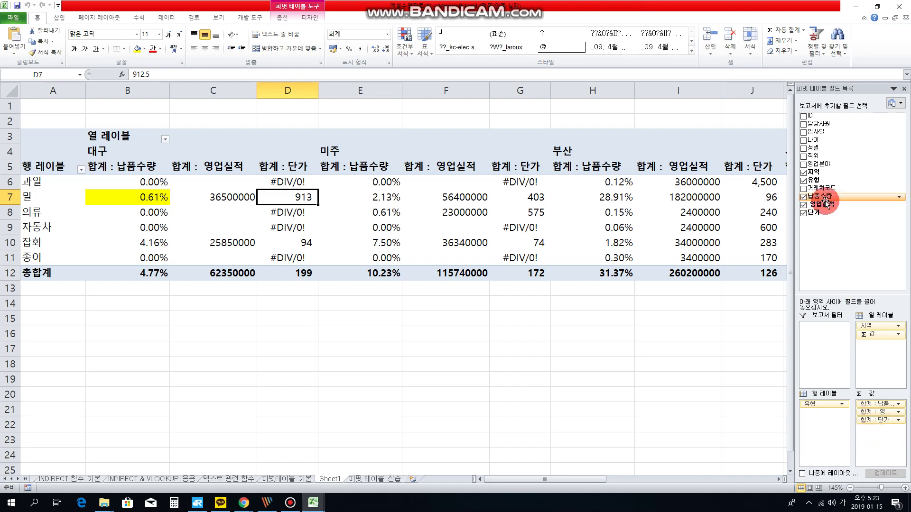
drag(881, 404, 831, 426)
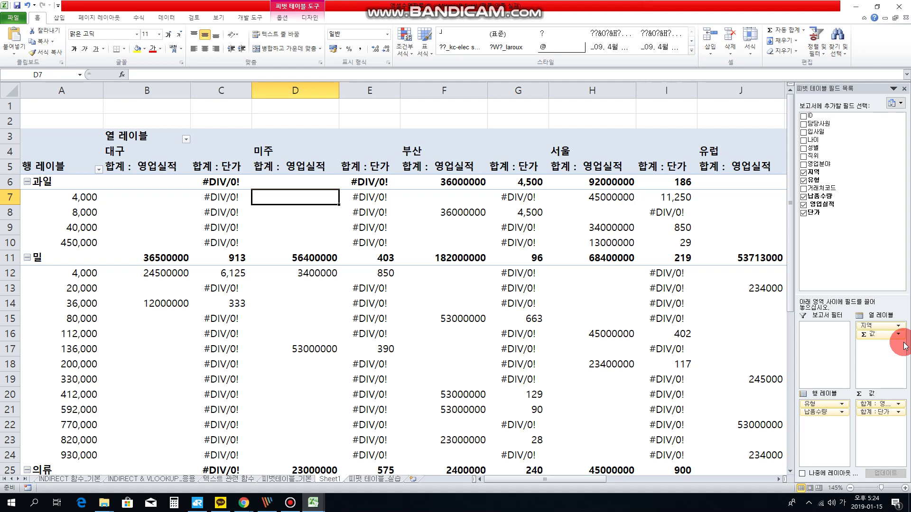
Clear the 지역 and 유형 filters from the source data on the 피벗 테이블_실습 sheet.
click(386, 480)
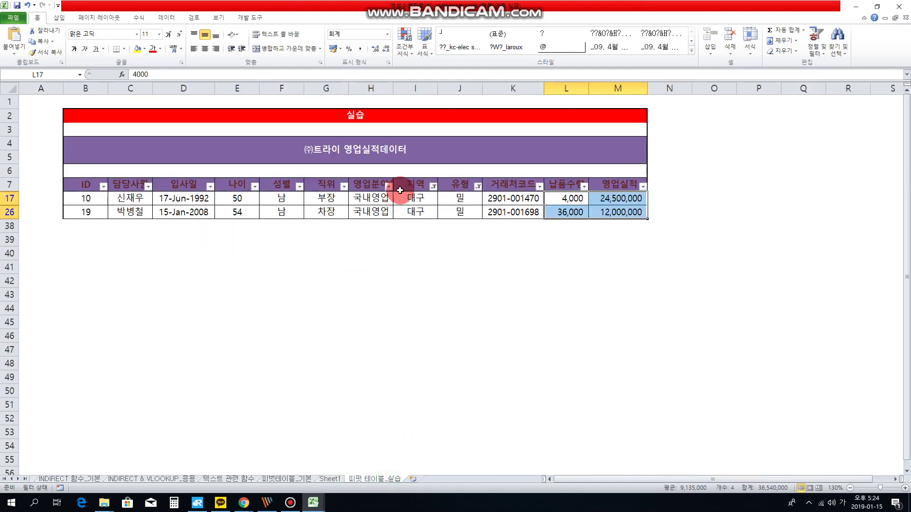
click(433, 186)
click(391, 231)
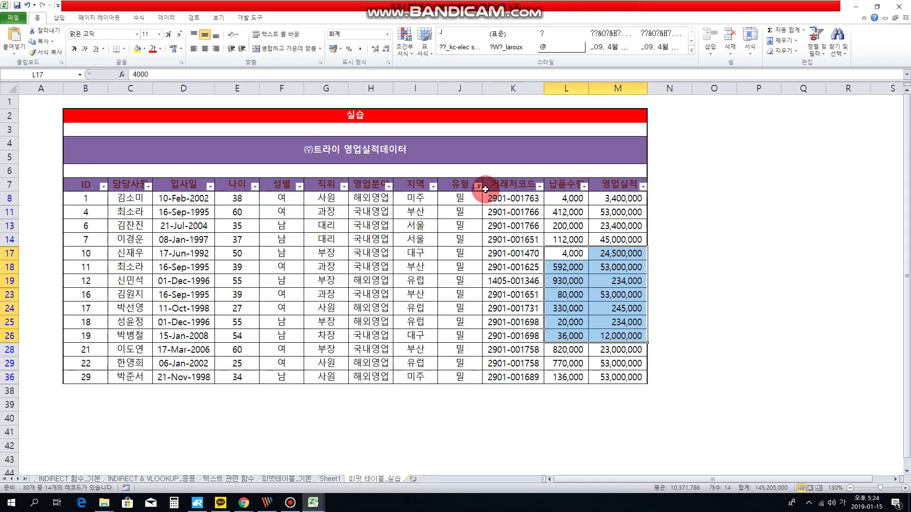
click(485, 189)
click(479, 186)
click(435, 229)
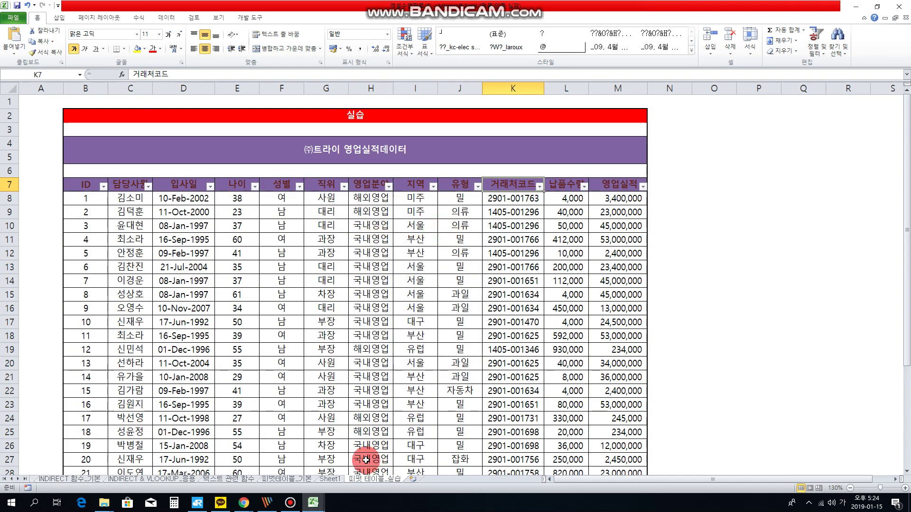
Examine the unfiltered 납품수량 and 영업실적 columns of the source data alongside the pivot table on Sheet1.
drag(572, 198, 617, 445)
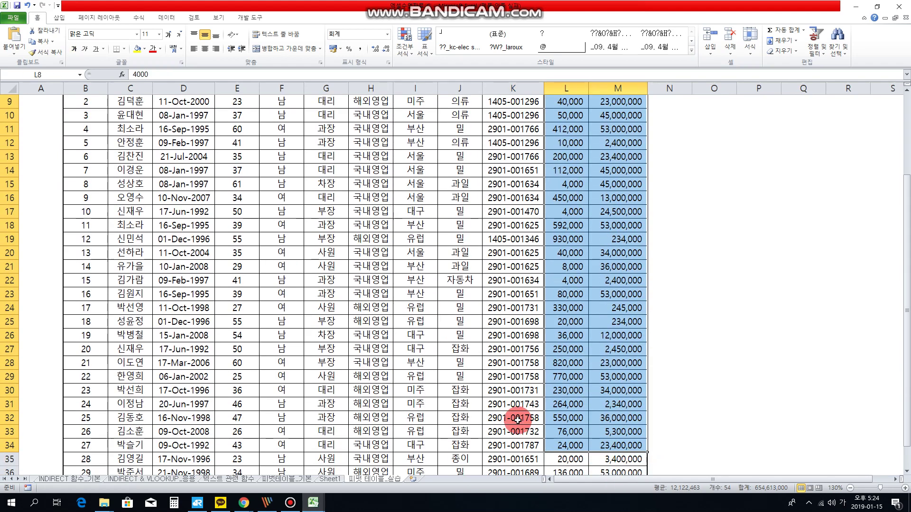
click(329, 479)
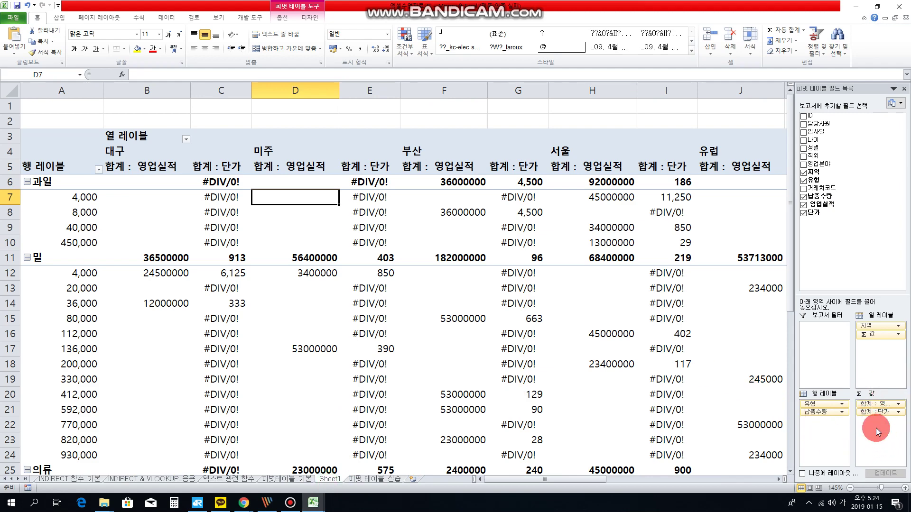
click(375, 479)
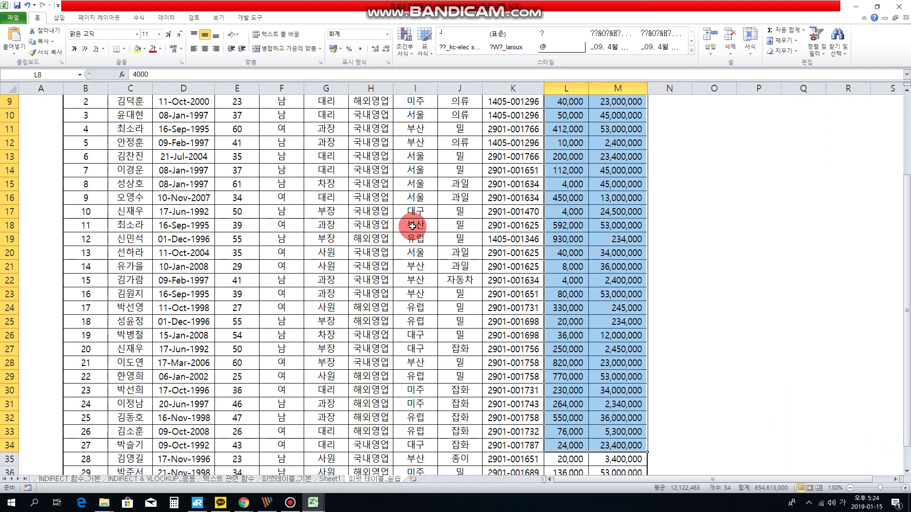
scroll(413, 227, up, 2)
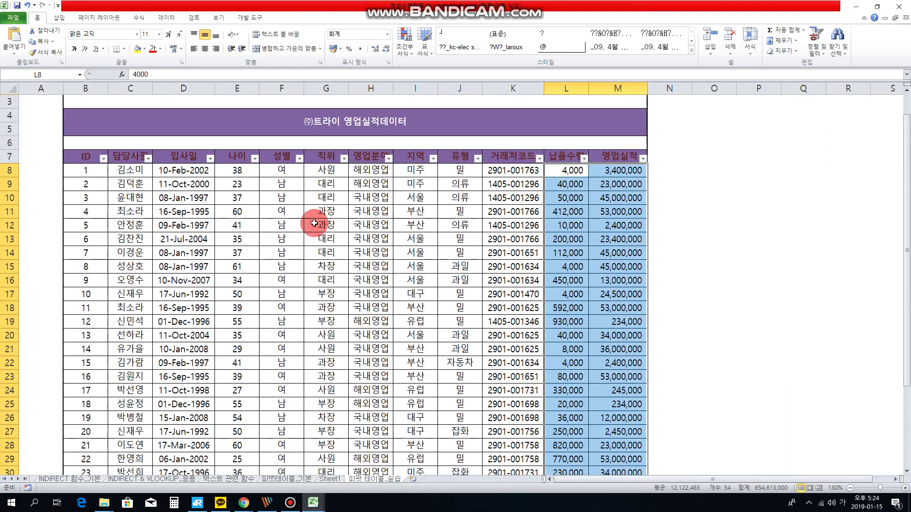
Add the 성별 field to the Sheet1 pivot table as a report filter.
click(336, 480)
drag(818, 404, 437, 310)
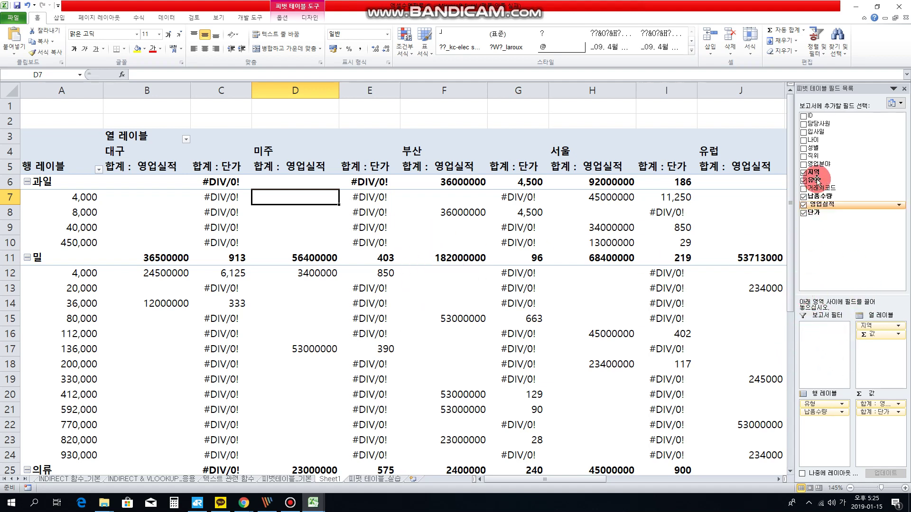
drag(813, 148, 821, 359)
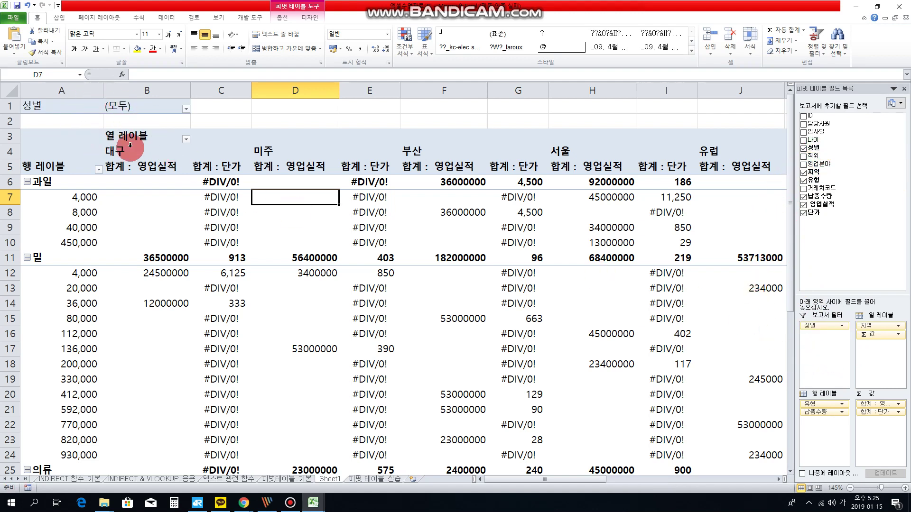
Filter the Sheet1 pivot table to 남 with the 성별 report filter and check it against the source data on 피벗 테이블_실습.
click(149, 107)
click(185, 109)
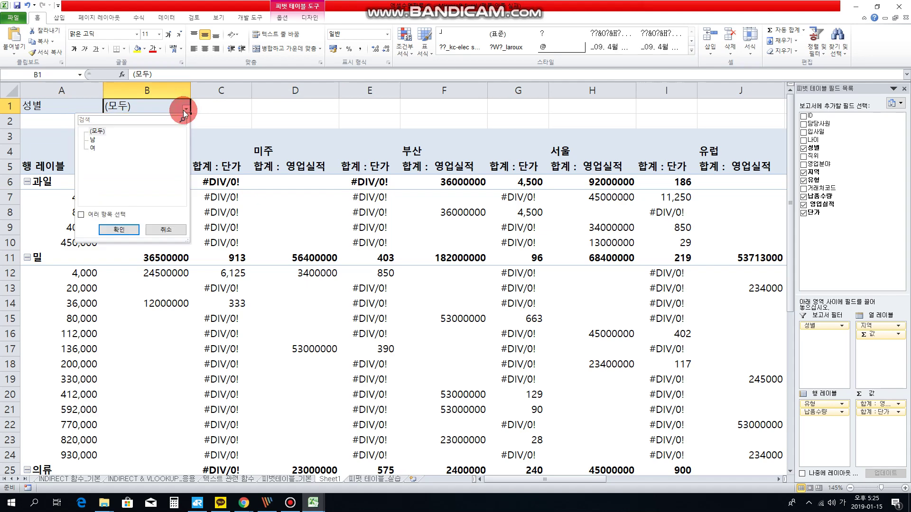
click(119, 230)
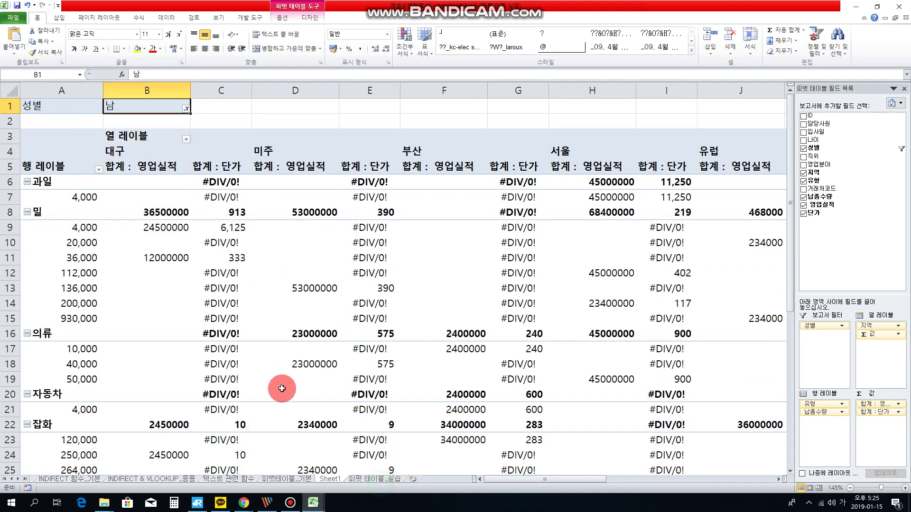
click(378, 480)
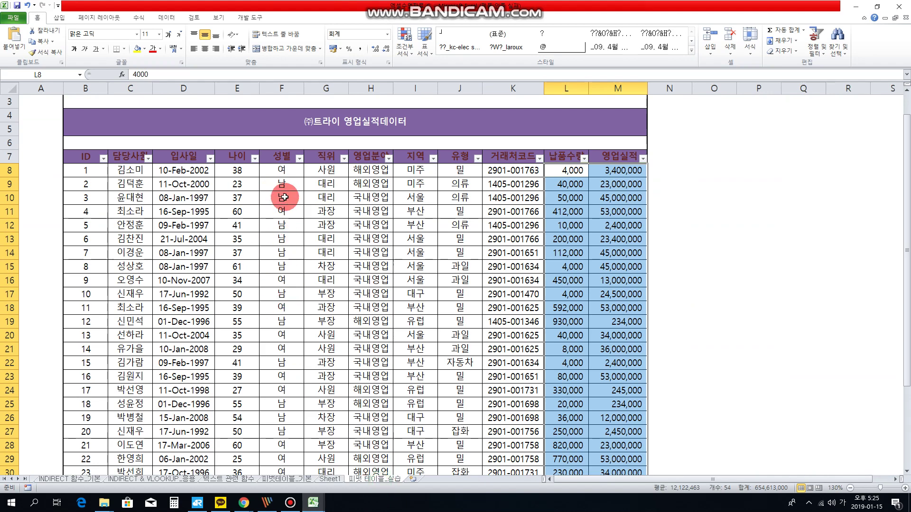
click(337, 480)
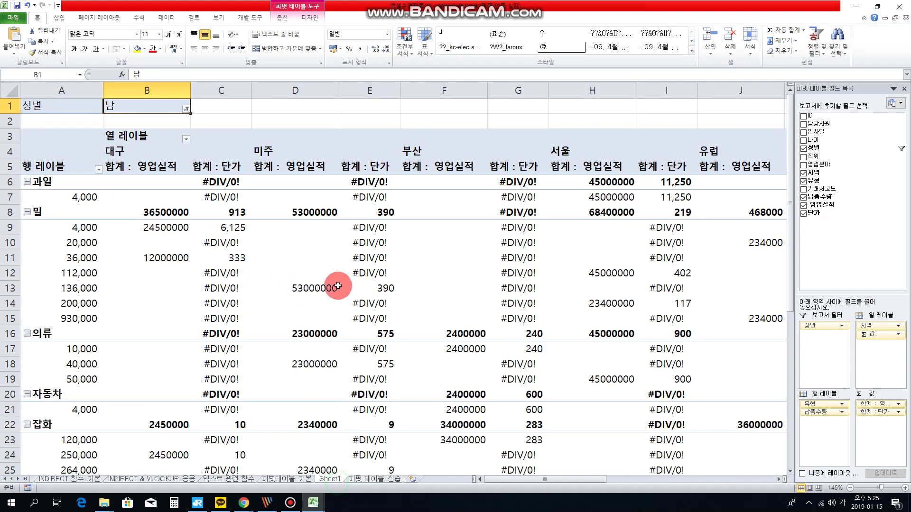
Remove the 성별 field from the report filter of the Sheet1 pivot table.
click(817, 327)
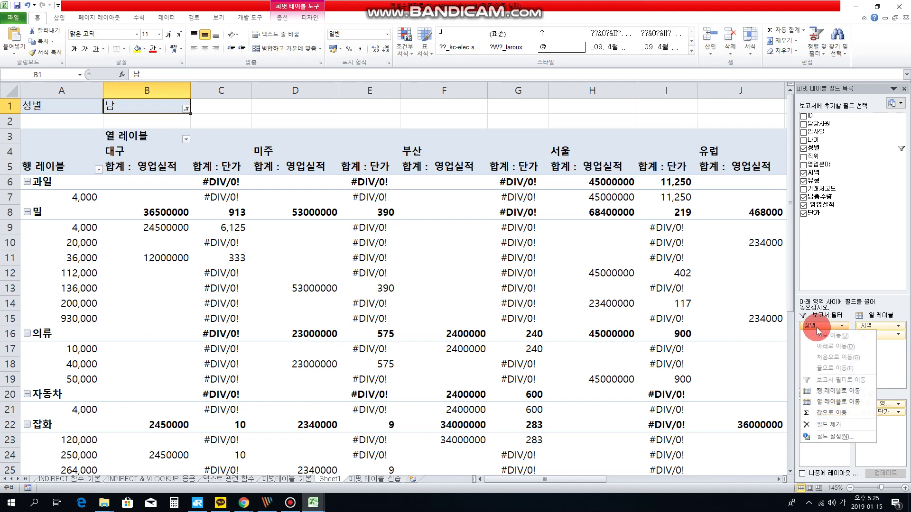
click(828, 425)
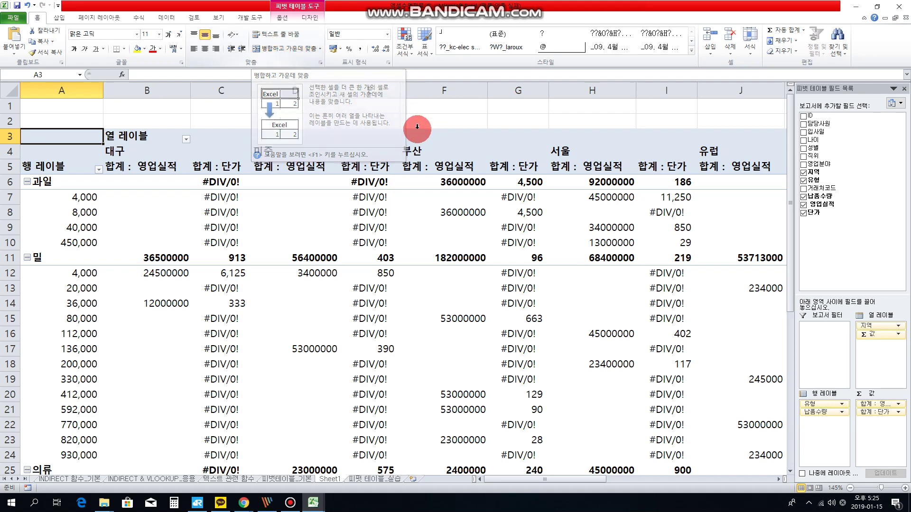
Insert a slicer for the 직위 field into the Sheet1 pivot table.
click(284, 18)
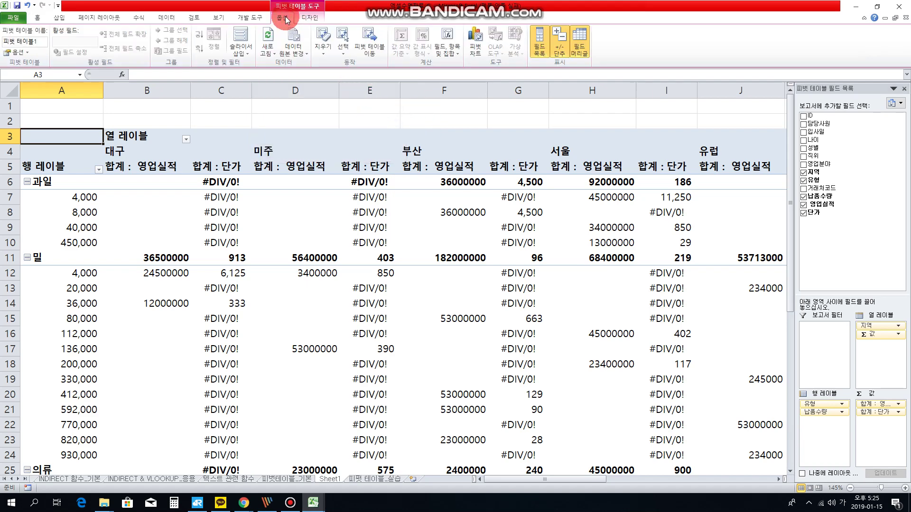
click(237, 40)
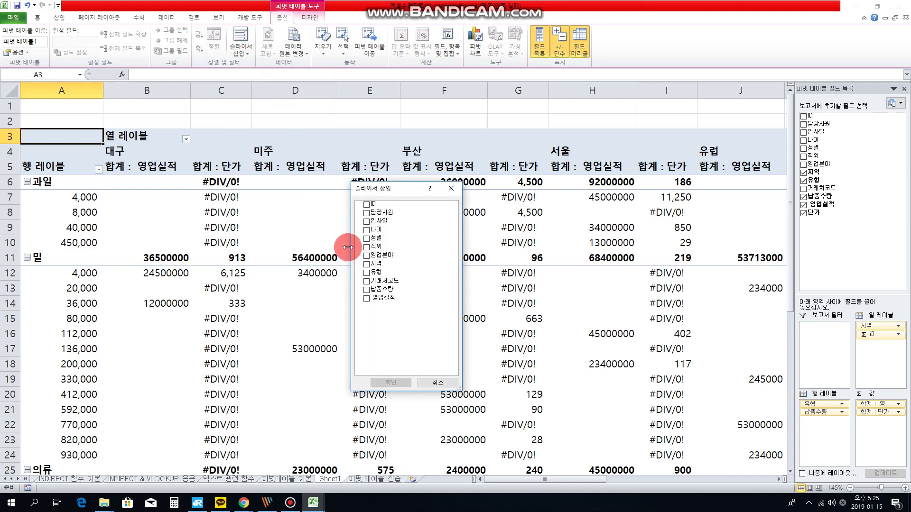
click(378, 247)
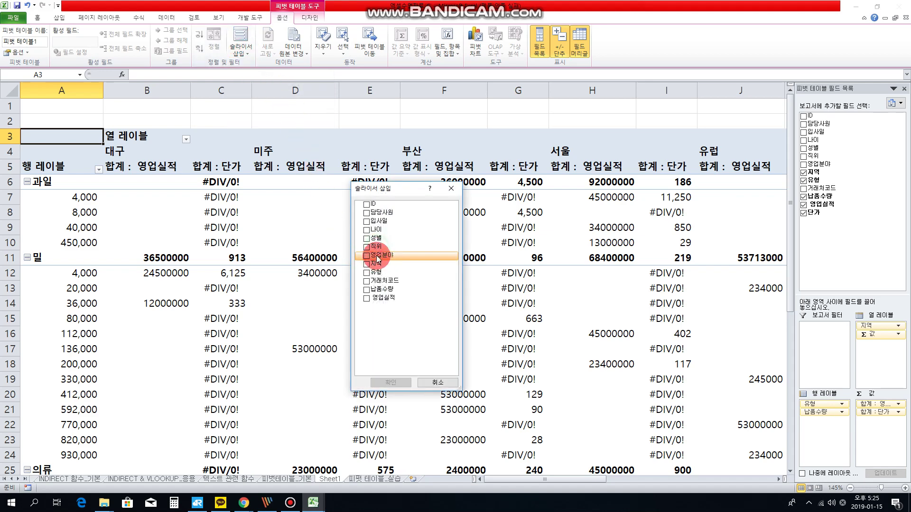
click(393, 382)
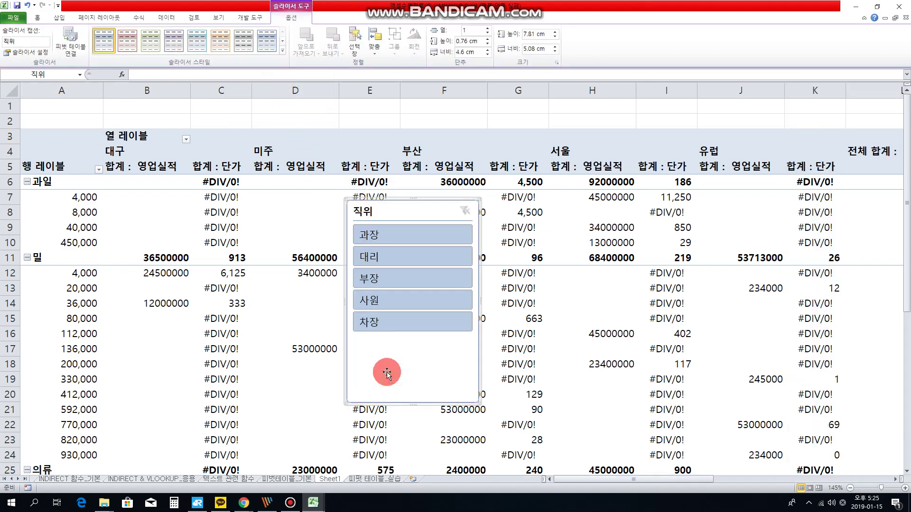
Filter the pivot table through the 직위 slicer by 과장, 대리, 부장, 사원 and 차장 in turn, comparing the results.
click(429, 238)
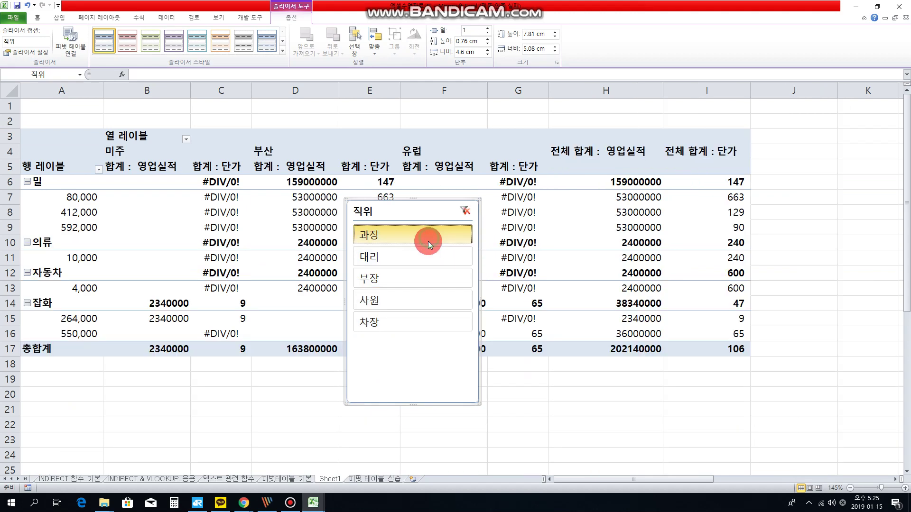
click(423, 255)
click(418, 279)
click(423, 304)
click(418, 321)
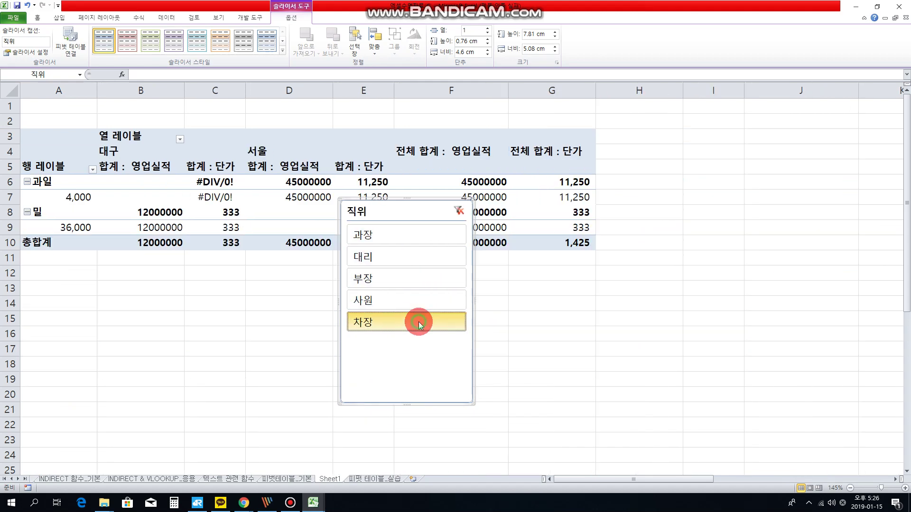
click(410, 298)
click(407, 279)
click(400, 257)
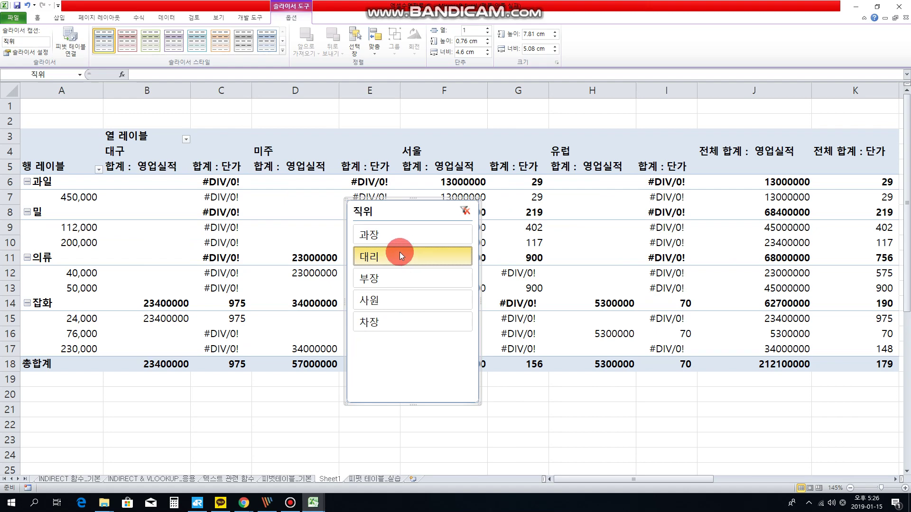
click(400, 237)
click(404, 250)
click(406, 275)
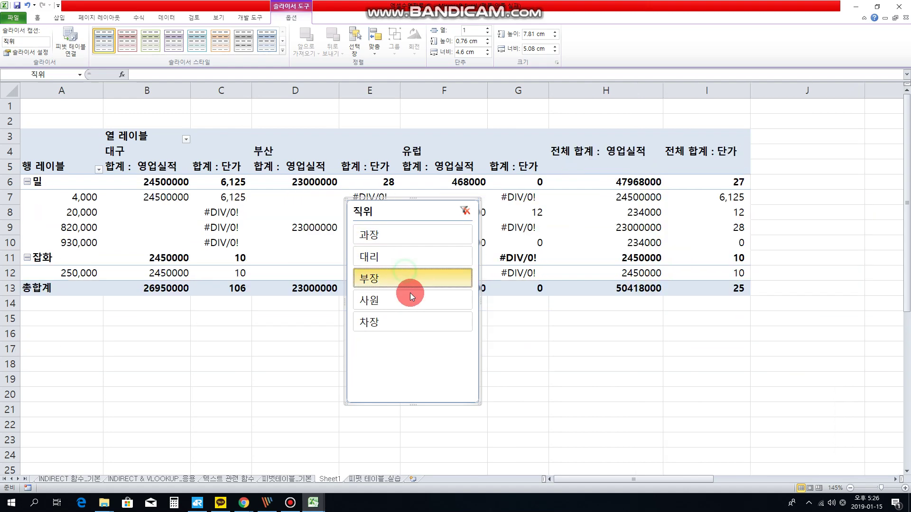
click(411, 300)
click(415, 321)
click(413, 298)
click(413, 284)
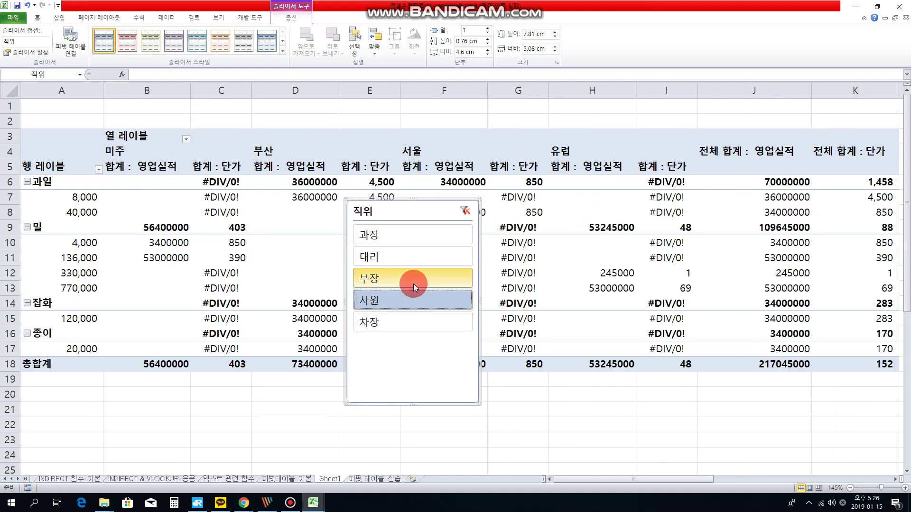
click(407, 251)
Filter the pivot table to 과장 with the 직위 slicer and move the slicer over columns I and J.
click(411, 240)
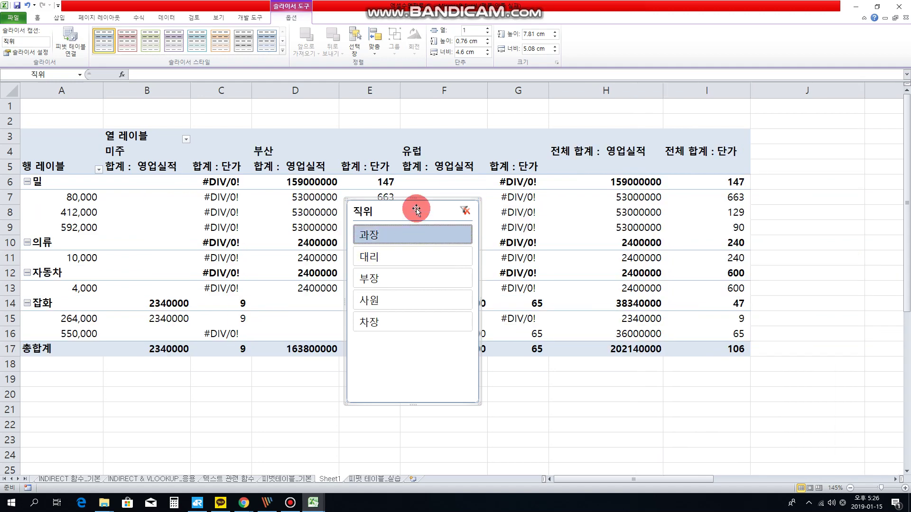
drag(413, 209, 800, 171)
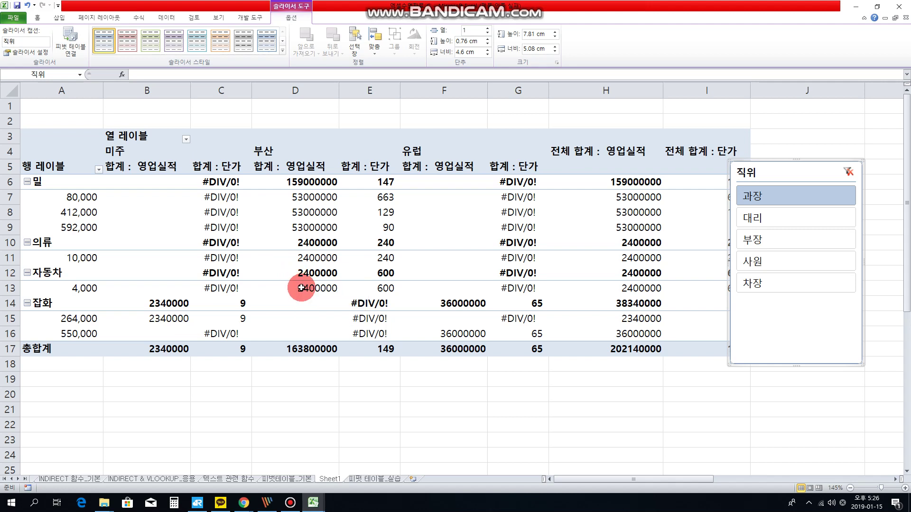
click(290, 503)
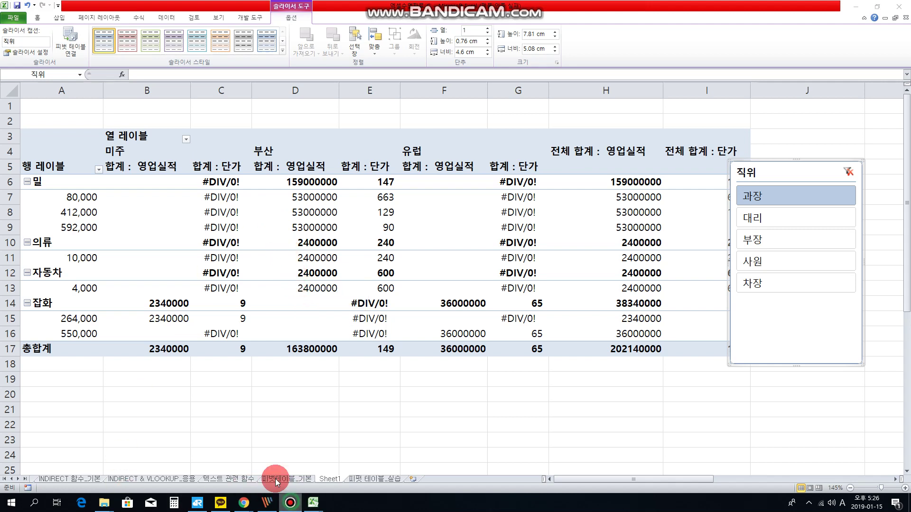